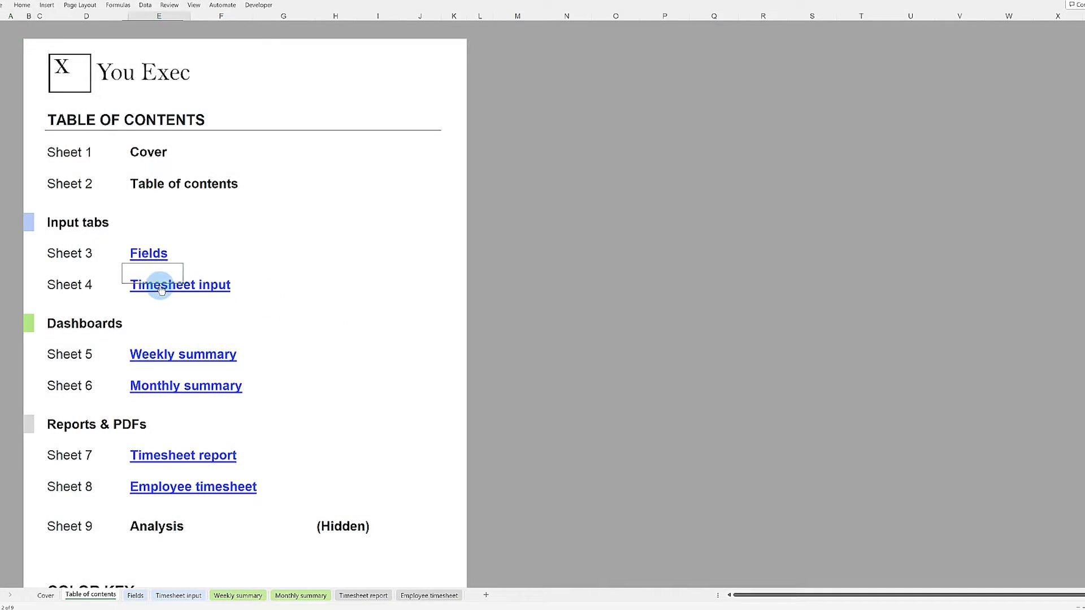
Browse Timesheet input, Weekly summary, Monthly summary and Timesheet report, ending on Employee timesheet.
{"action": "left_click", "coordinate": [161, 288]}
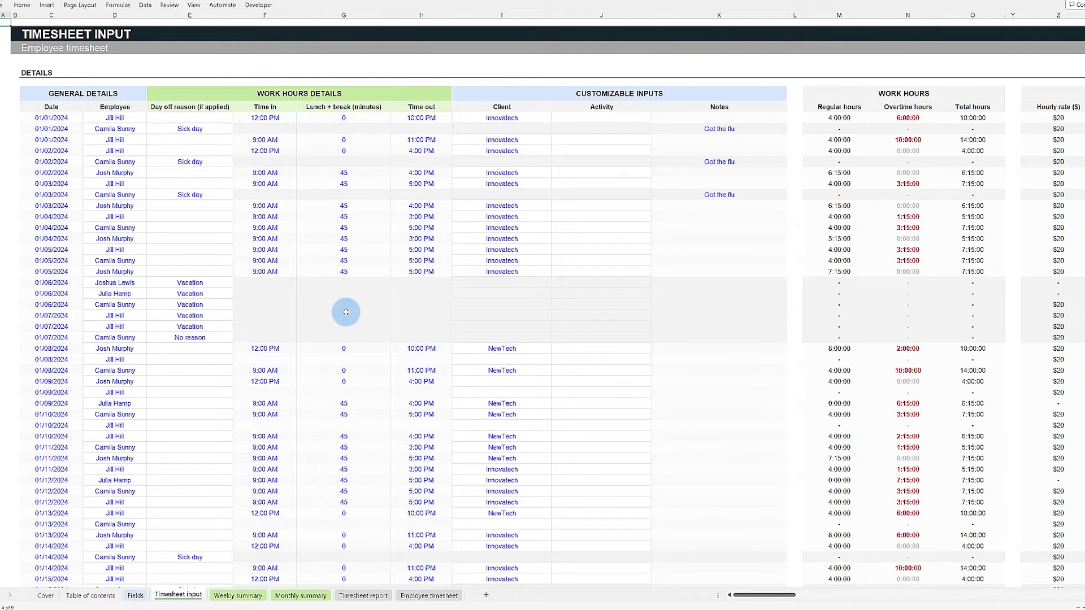
{"action": "left_click", "coordinate": [240, 597]}
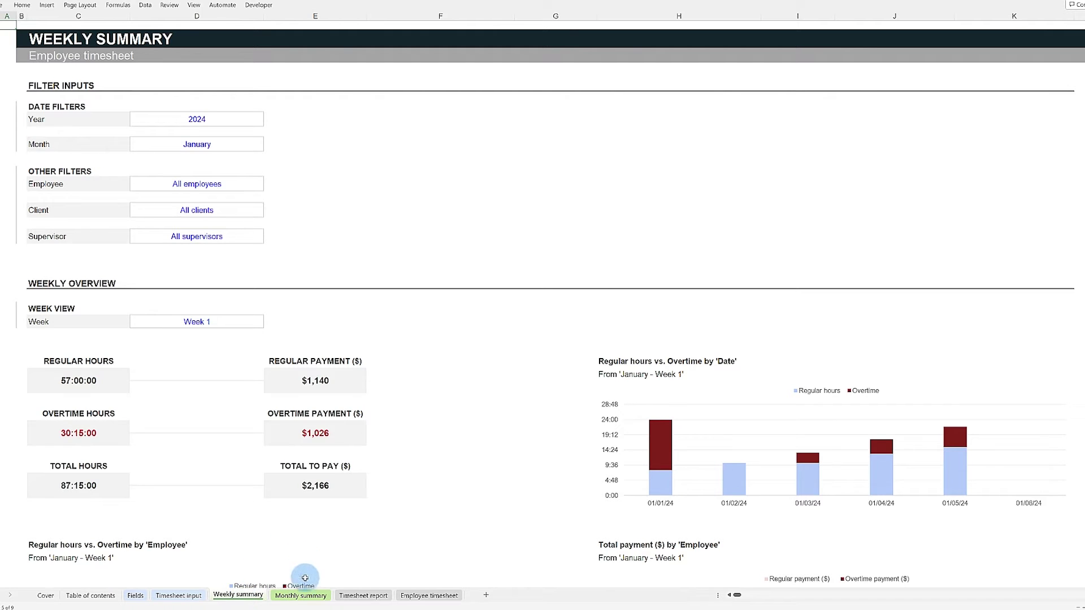
{"action": "left_click", "coordinate": [302, 596]}
{"action": "scroll", "coordinate": [463, 457], "scroll_direction": "down", "scroll_amount": 10}
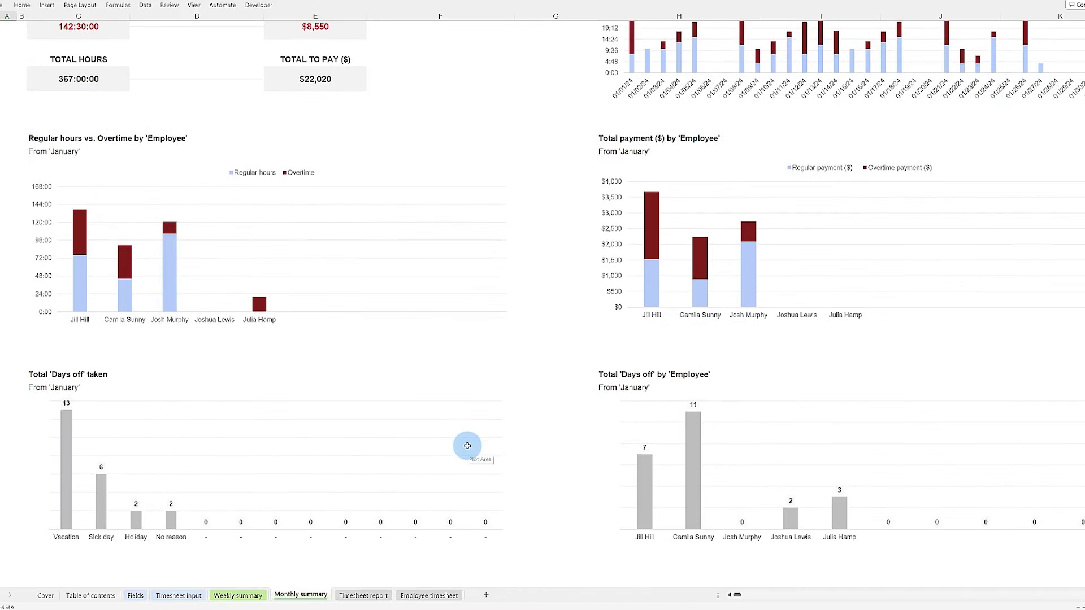
{"action": "scroll", "coordinate": [467, 447], "scroll_direction": "down", "scroll_amount": 1}
{"action": "left_click", "coordinate": [364, 597]}
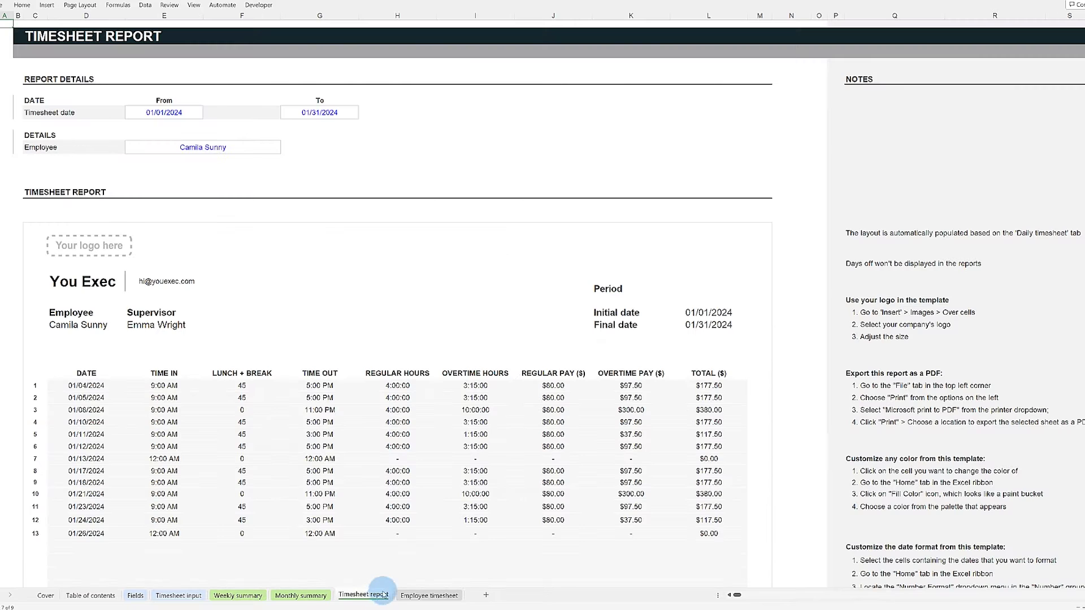
{"action": "left_click", "coordinate": [421, 596]}
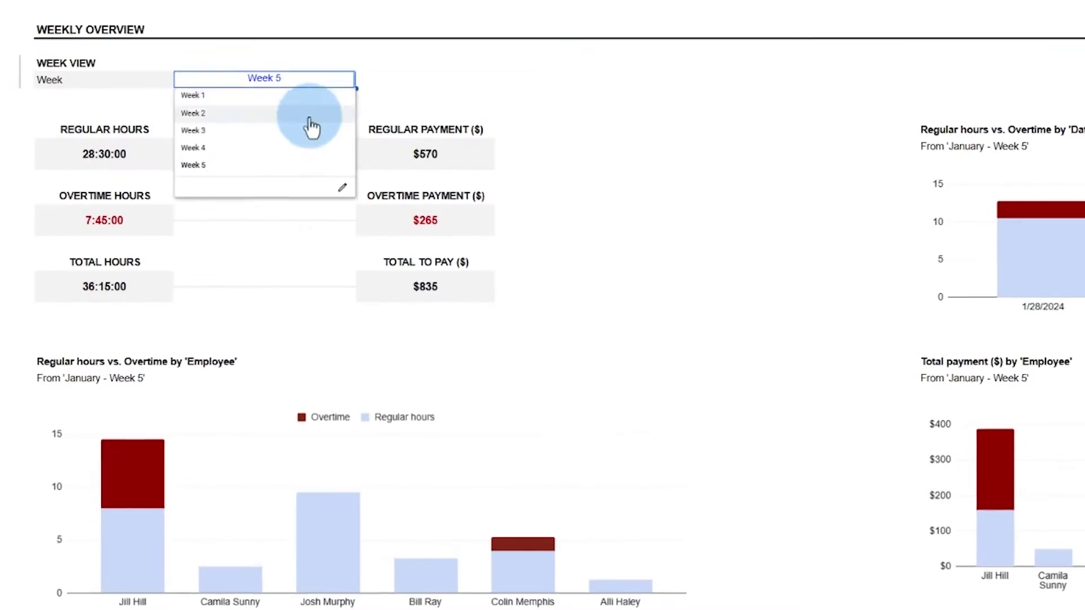
Show the Week 2 figures on the weekly overview.
{"action": "left_click", "coordinate": [311, 117]}
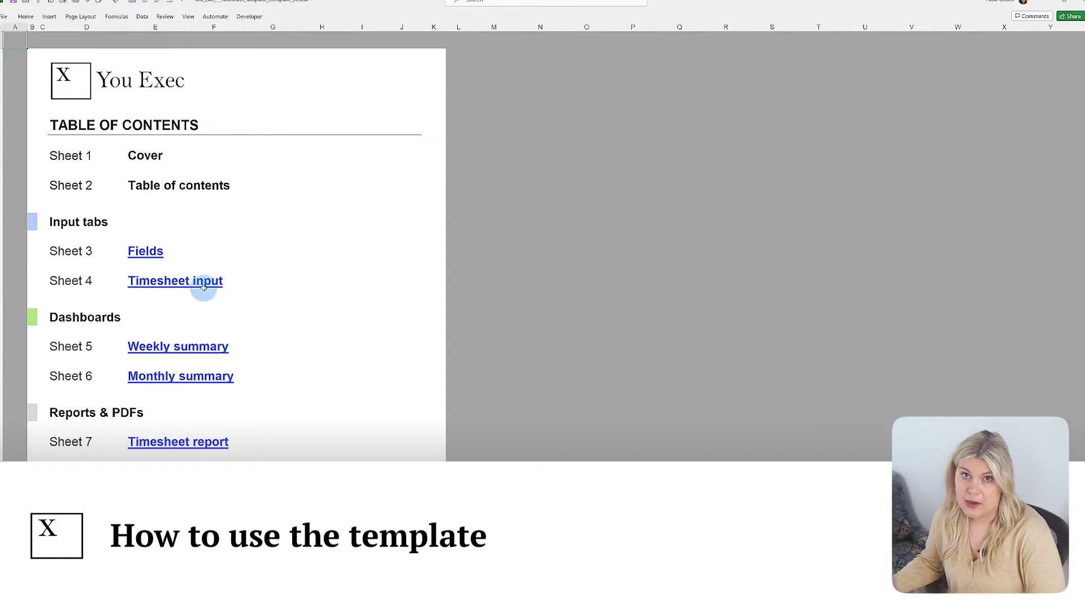
Give the first timesheet entry client Innovatech and a time out of 12:00 PM.
{"action": "left_click", "coordinate": [142, 282]}
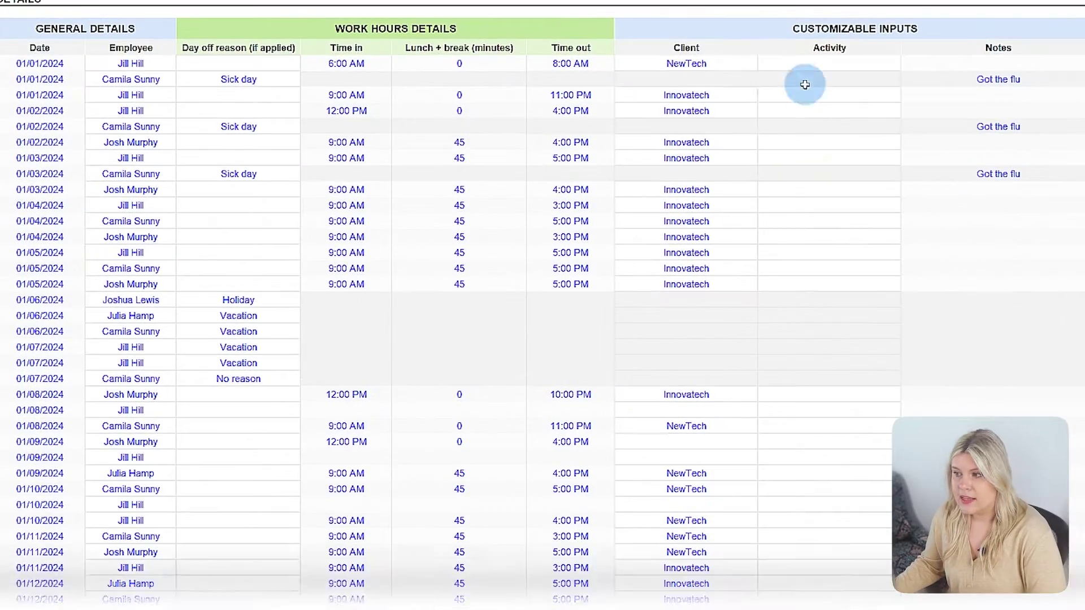
{"action": "left_click", "coordinate": [763, 65]}
{"action": "left_click", "coordinate": [686, 76]}
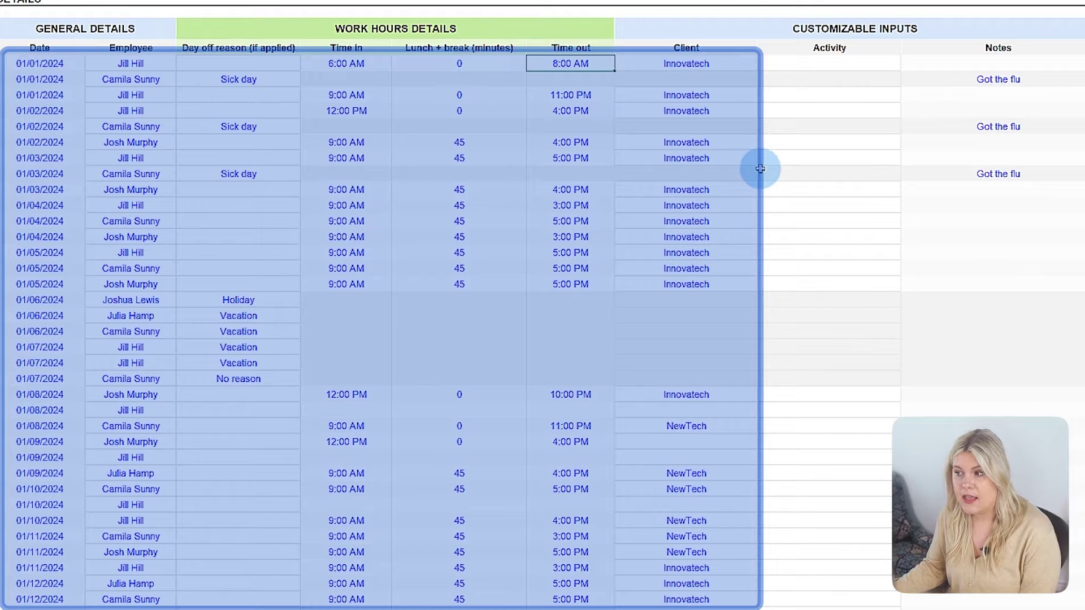
{"action": "type", "text": "12:00 PM"}
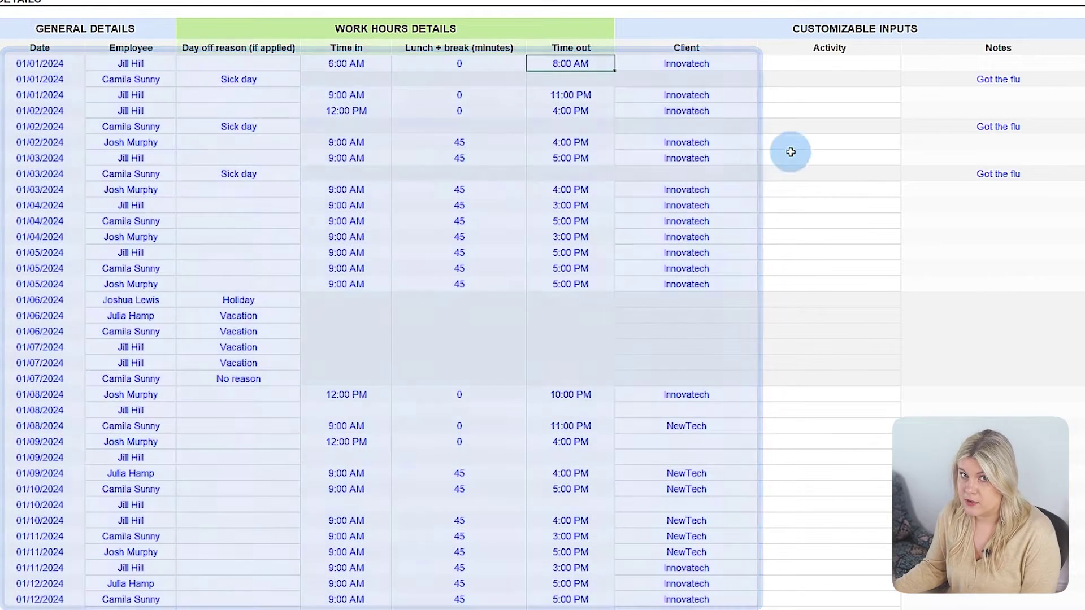
{"action": "key", "text": "Return"}
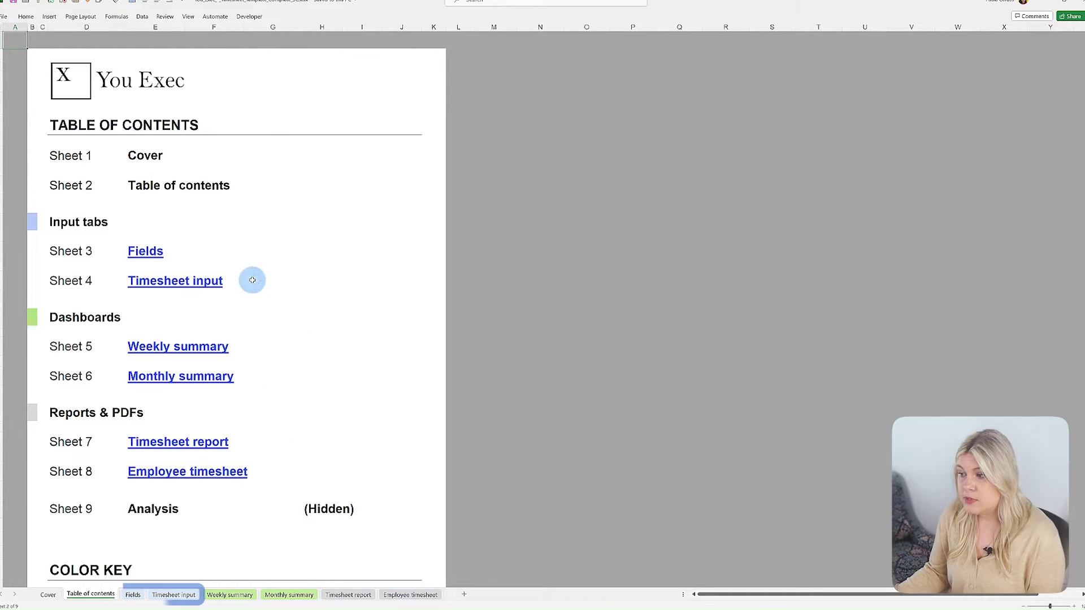
{"action": "left_click", "coordinate": [145, 252]}
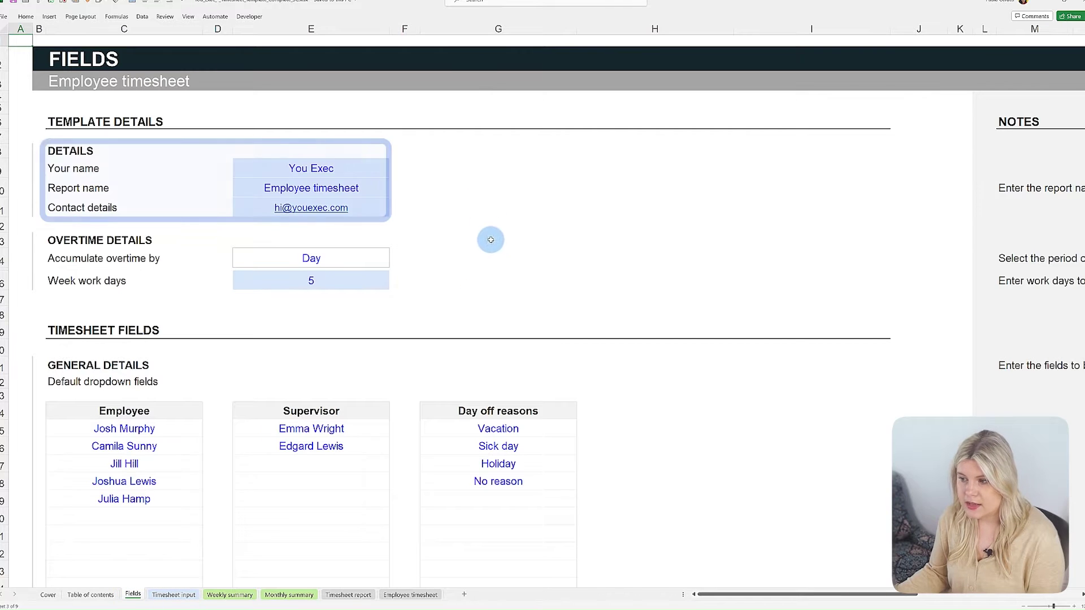
{"action": "scroll", "coordinate": [565, 272], "scroll_direction": "down", "scroll_amount": 3}
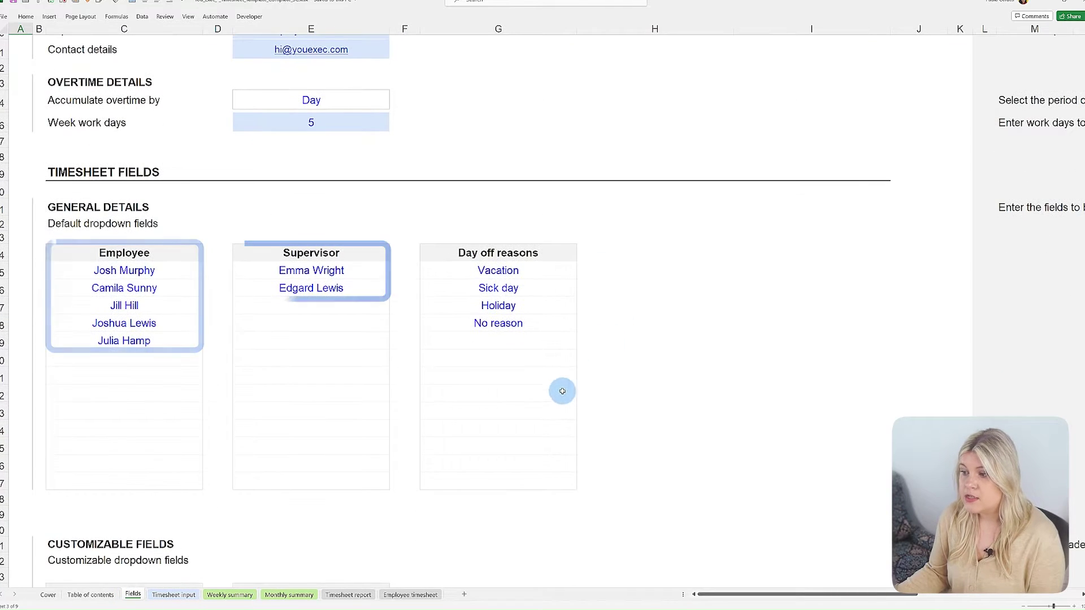
{"action": "scroll", "coordinate": [504, 404], "scroll_direction": "down", "scroll_amount": 13}
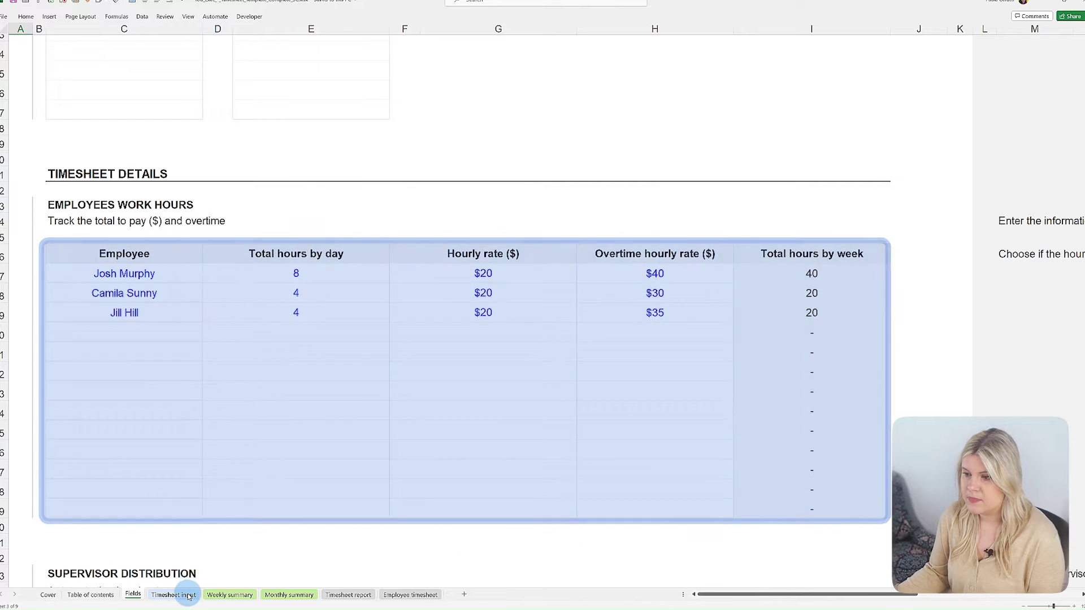
{"action": "left_click", "coordinate": [173, 595]}
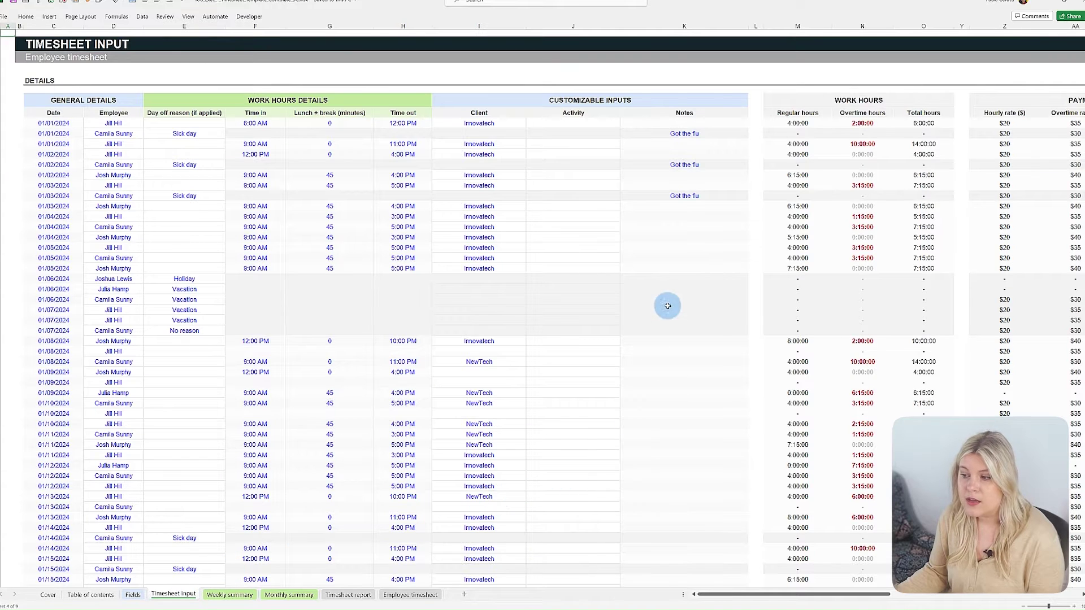
{"action": "scroll", "coordinate": [785, 237], "scroll_direction": "down", "scroll_amount": 4}
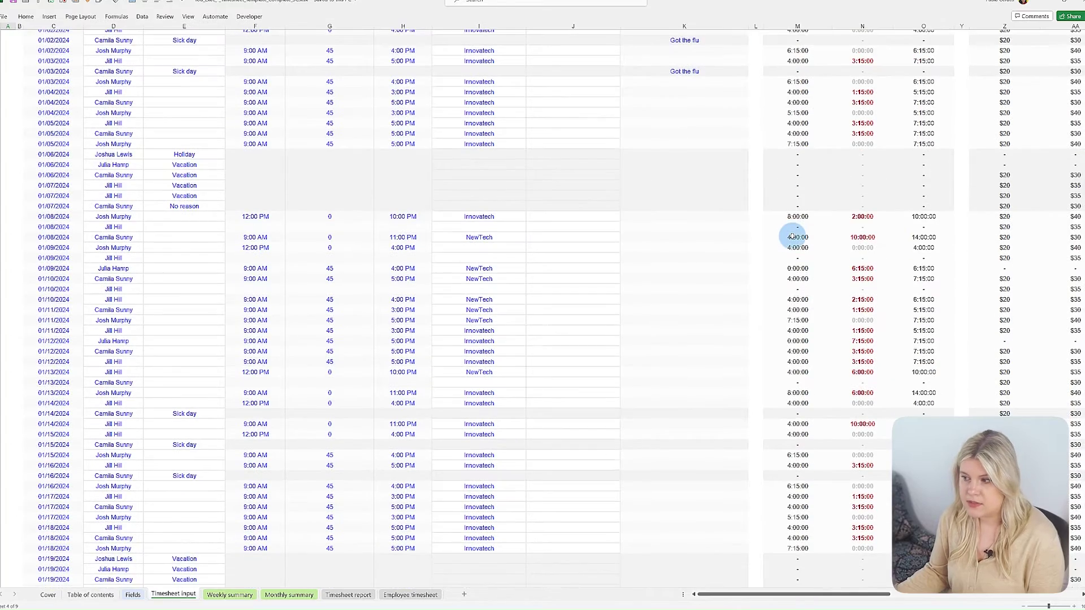
{"action": "scroll", "coordinate": [791, 237], "scroll_direction": "down", "scroll_amount": 3}
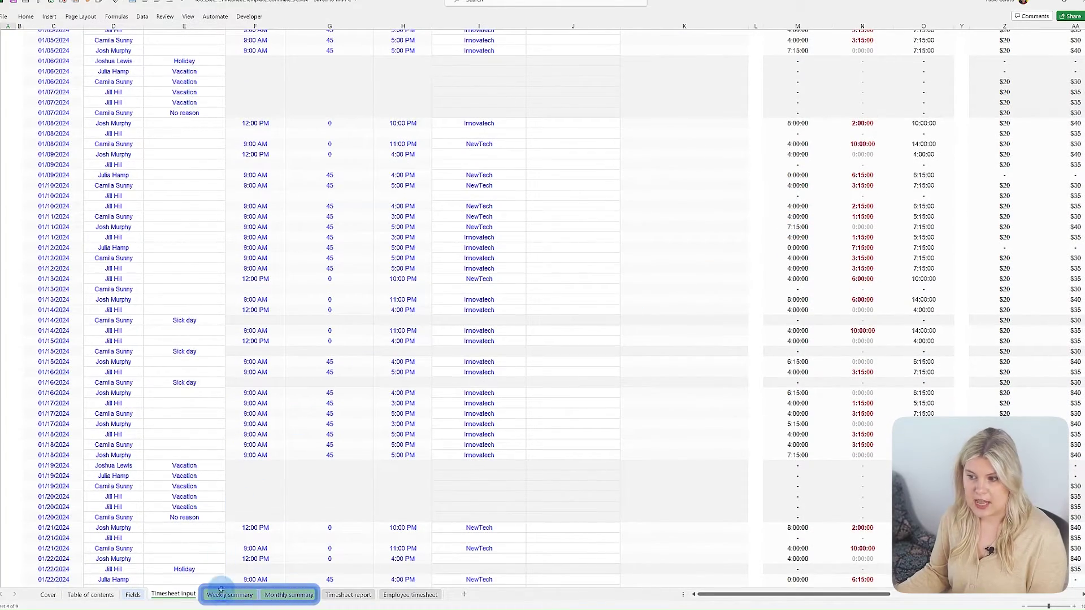
{"action": "left_click", "coordinate": [229, 595]}
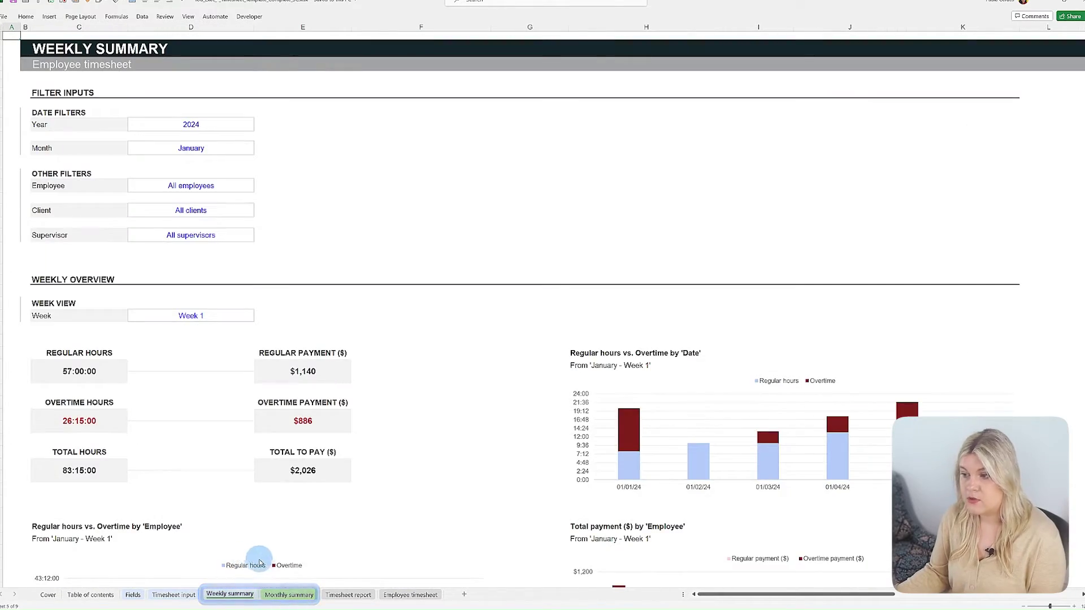
{"action": "scroll", "coordinate": [416, 526], "scroll_direction": "down", "scroll_amount": 8}
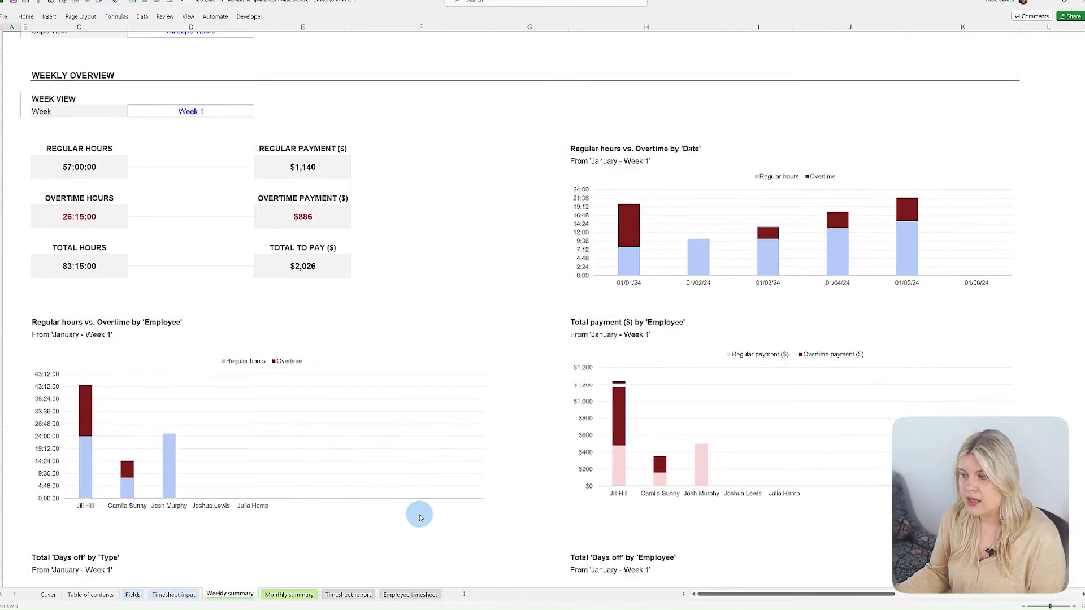
{"action": "scroll", "coordinate": [419, 508], "scroll_direction": "down", "scroll_amount": 4}
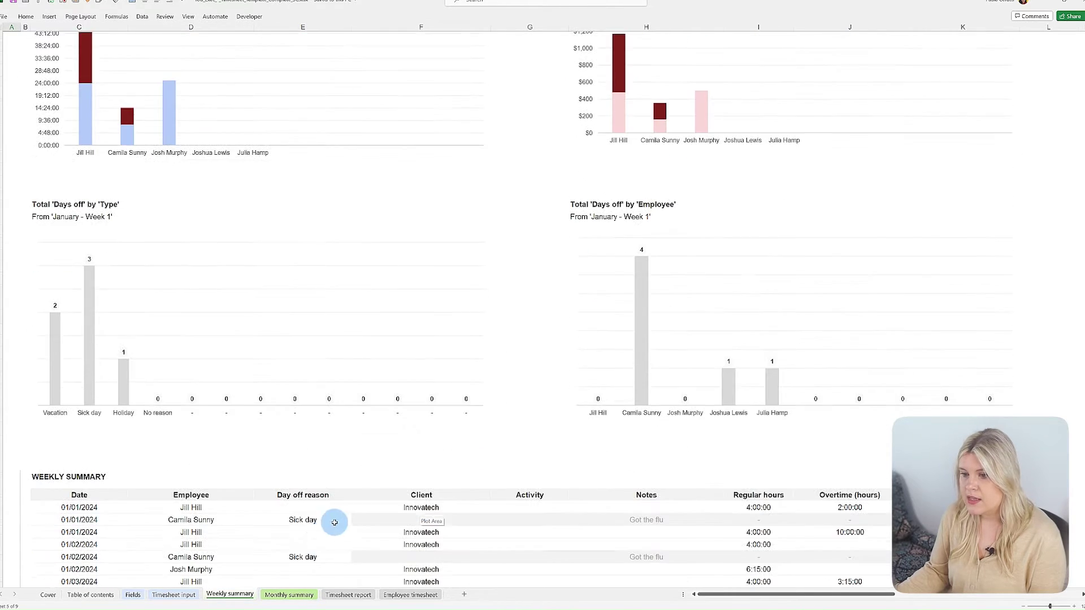
{"action": "left_click", "coordinate": [294, 596]}
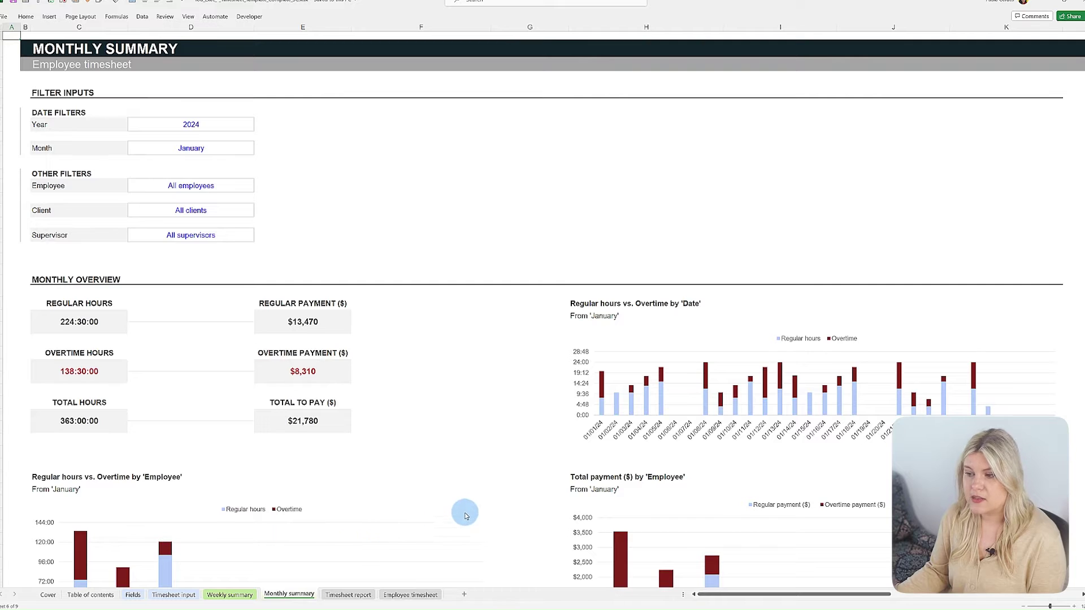
{"action": "scroll", "coordinate": [513, 486], "scroll_direction": "down", "scroll_amount": 2}
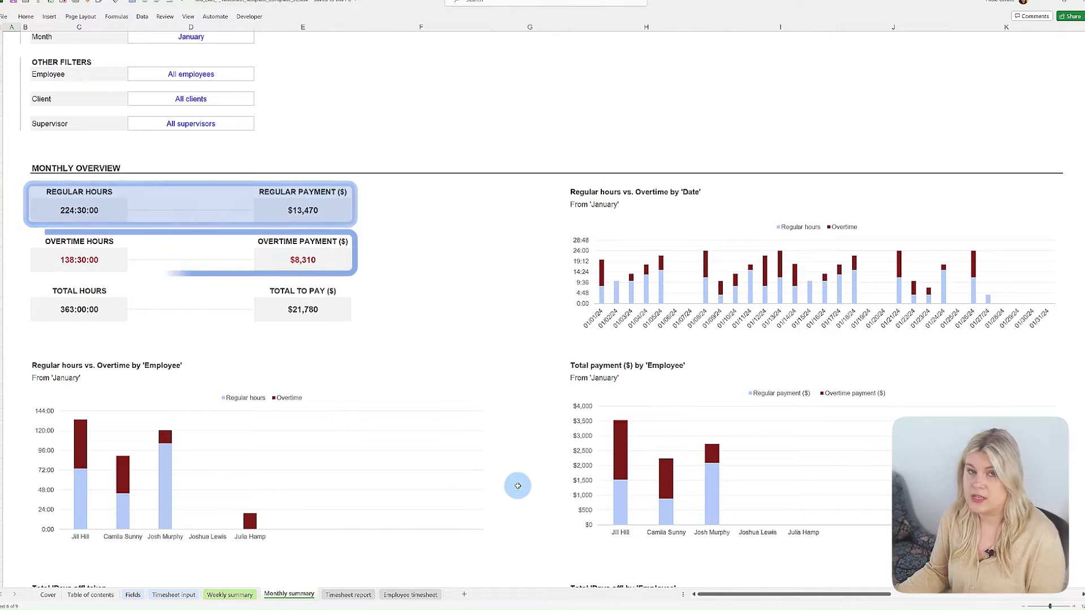
{"action": "left_click", "coordinate": [343, 595]}
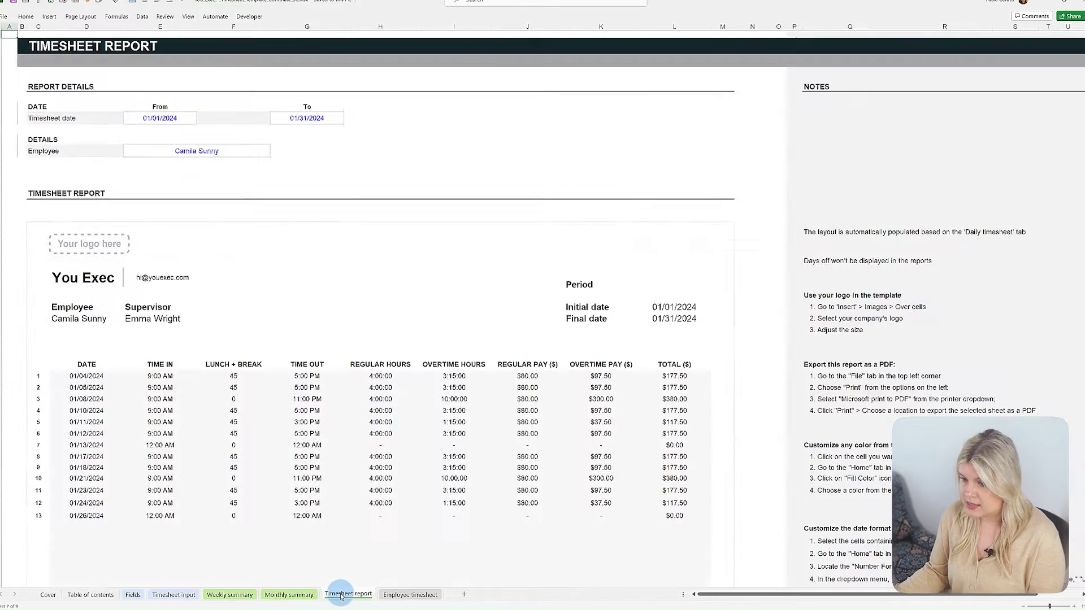
{"action": "scroll", "coordinate": [367, 557], "scroll_direction": "down", "scroll_amount": 5}
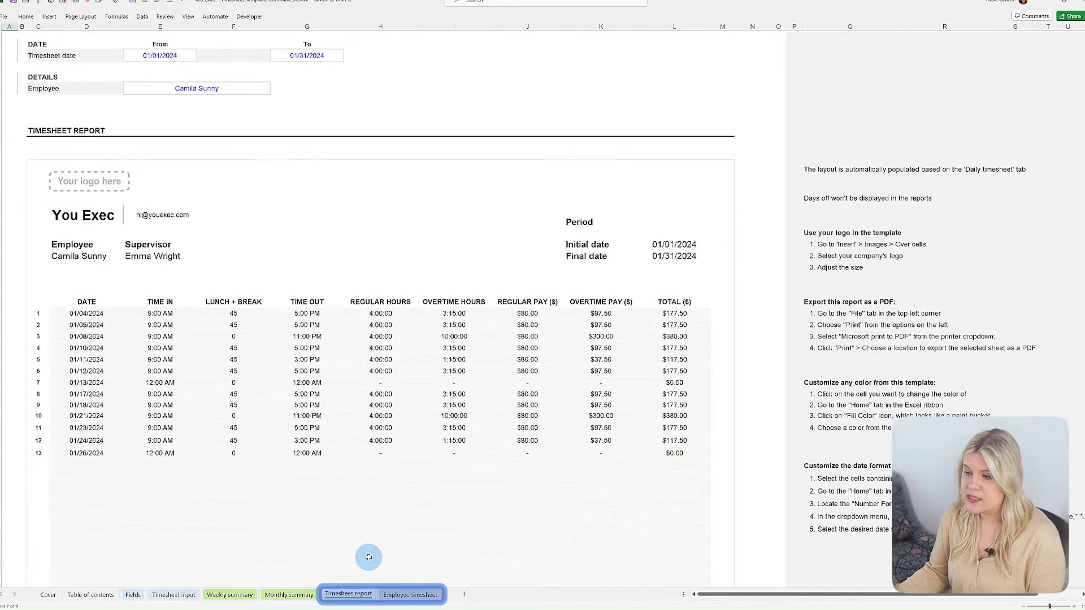
{"action": "left_click", "coordinate": [410, 595]}
{"action": "scroll", "coordinate": [678, 447], "scroll_direction": "down", "scroll_amount": 4}
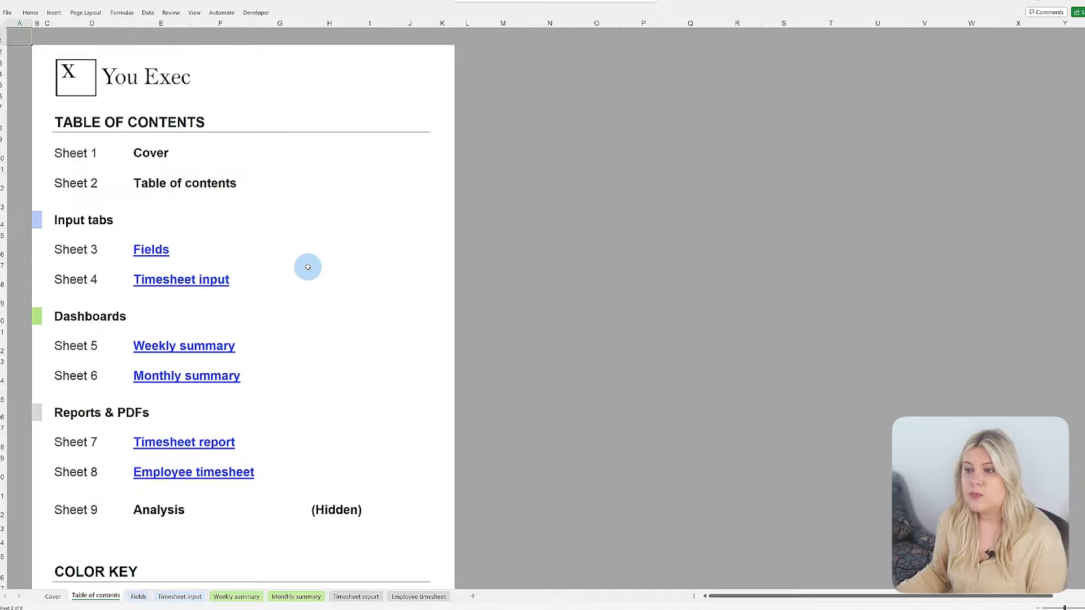
Add a new supervisor's name to the Supervisor list on the Fields sheet.
{"action": "left_click", "coordinate": [158, 249]}
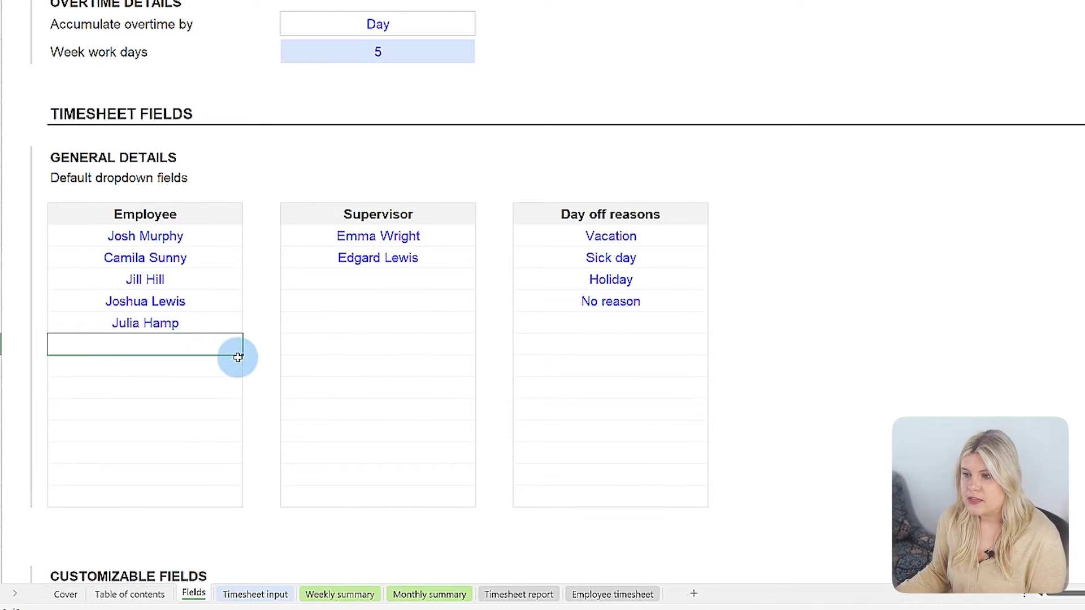
{"action": "left_click", "coordinate": [363, 279]}
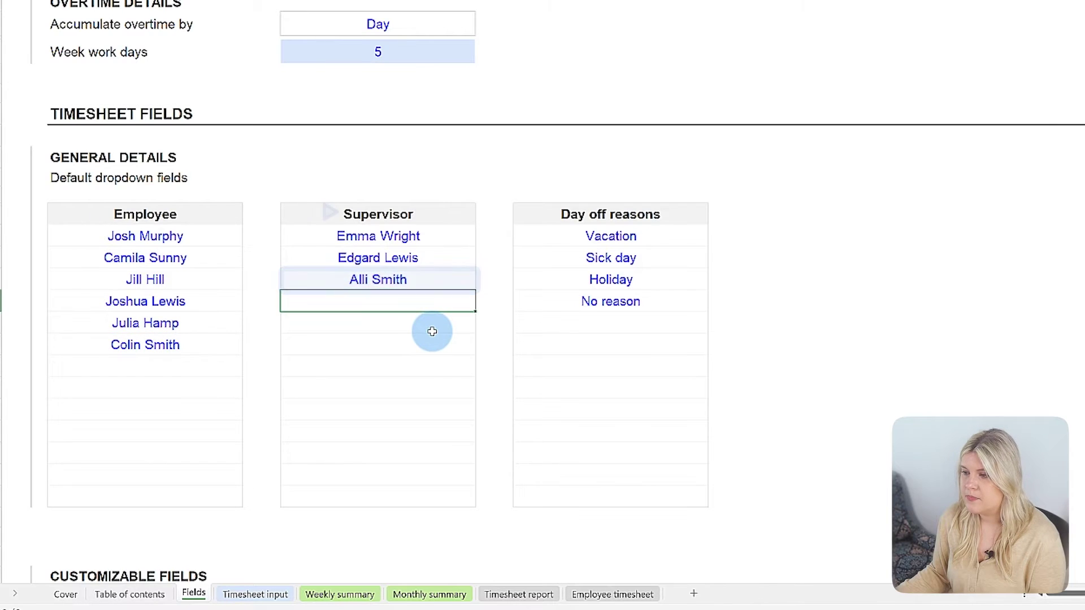
{"action": "scroll", "coordinate": [814, 298], "scroll_direction": "down", "scroll_amount": 20}
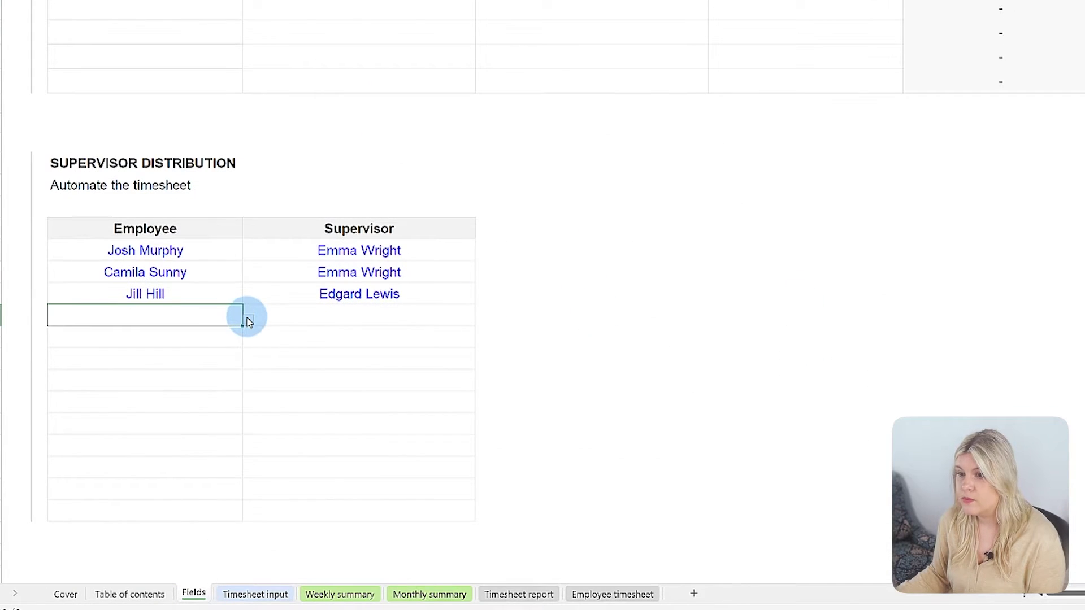
In Supervisor Distribution, pair the new employee with the new supervisor.
{"action": "left_click", "coordinate": [248, 321]}
{"action": "left_click", "coordinate": [170, 364]}
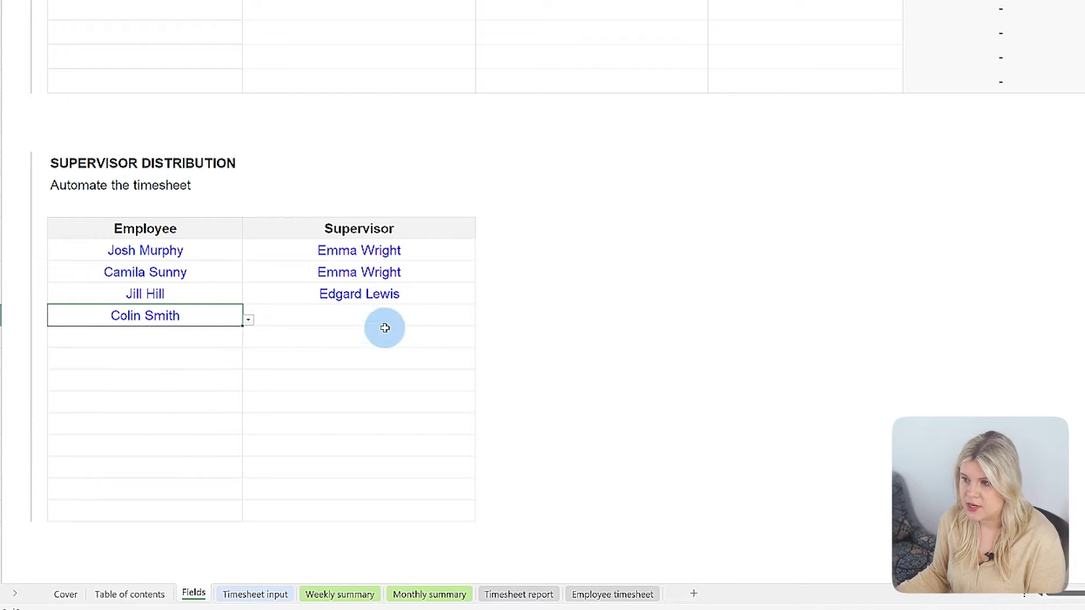
{"action": "left_click", "coordinate": [459, 319]}
{"action": "left_click", "coordinate": [480, 321]}
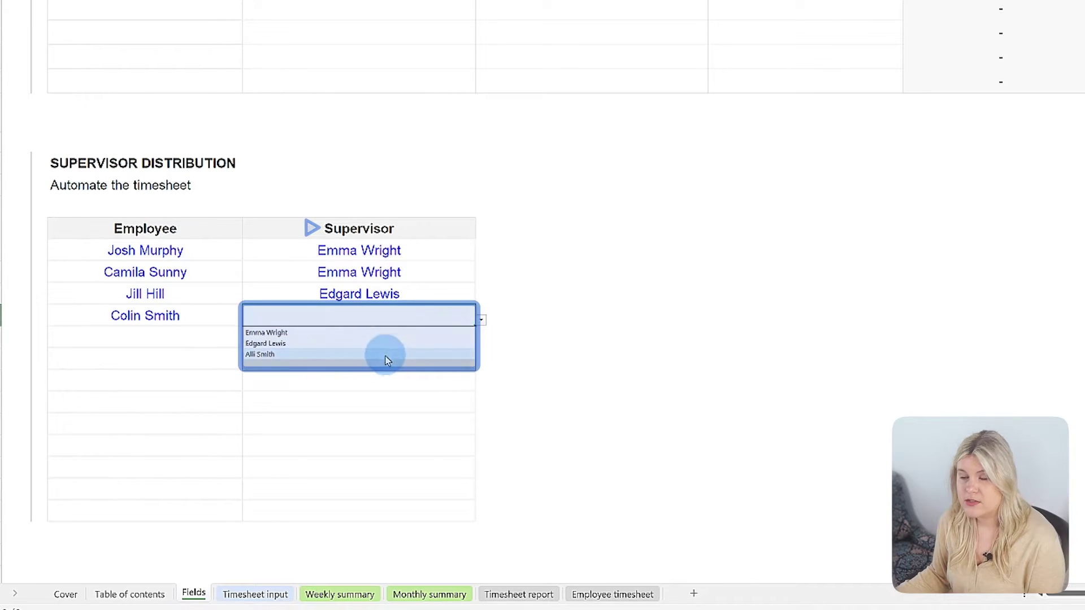
{"action": "left_click", "coordinate": [387, 355]}
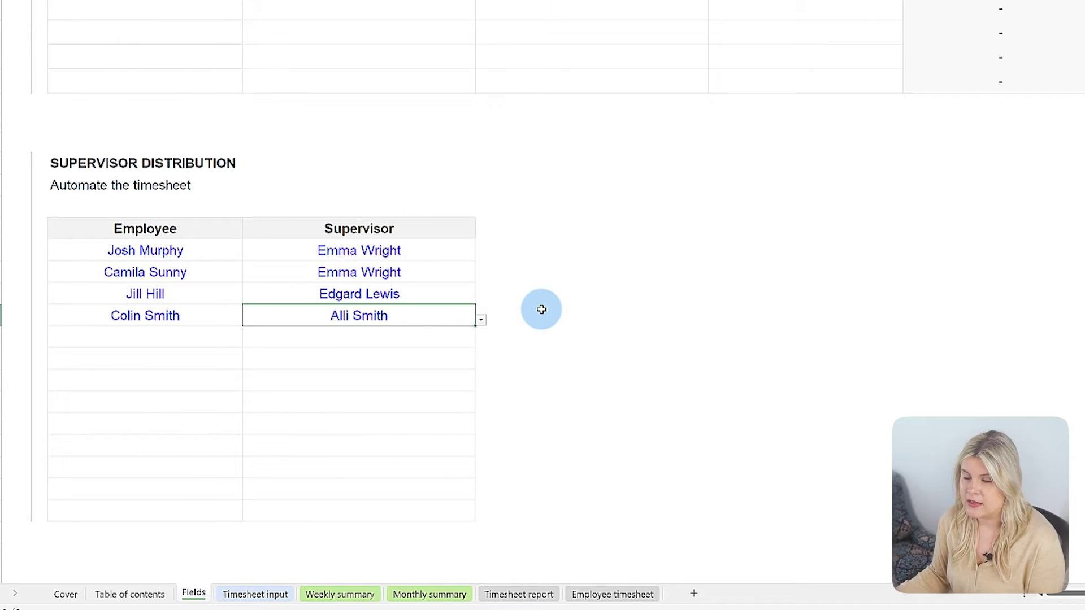
{"action": "scroll", "coordinate": [541, 309], "scroll_direction": "up", "scroll_amount": 5}
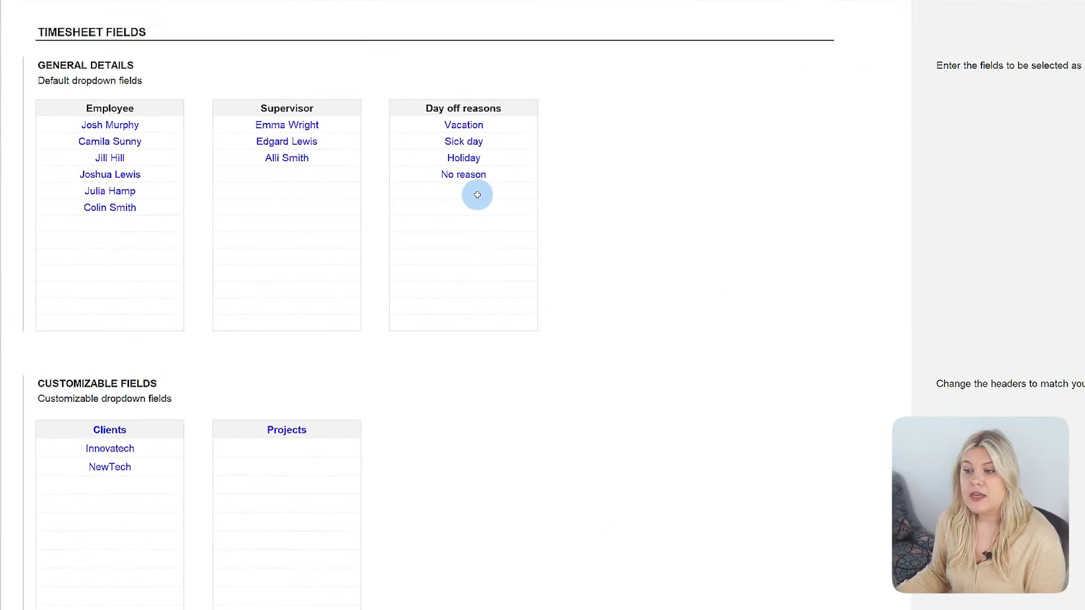
Edit the Customizable fields lists, entering Project B as a new list entry.
{"action": "left_click", "coordinate": [477, 192]}
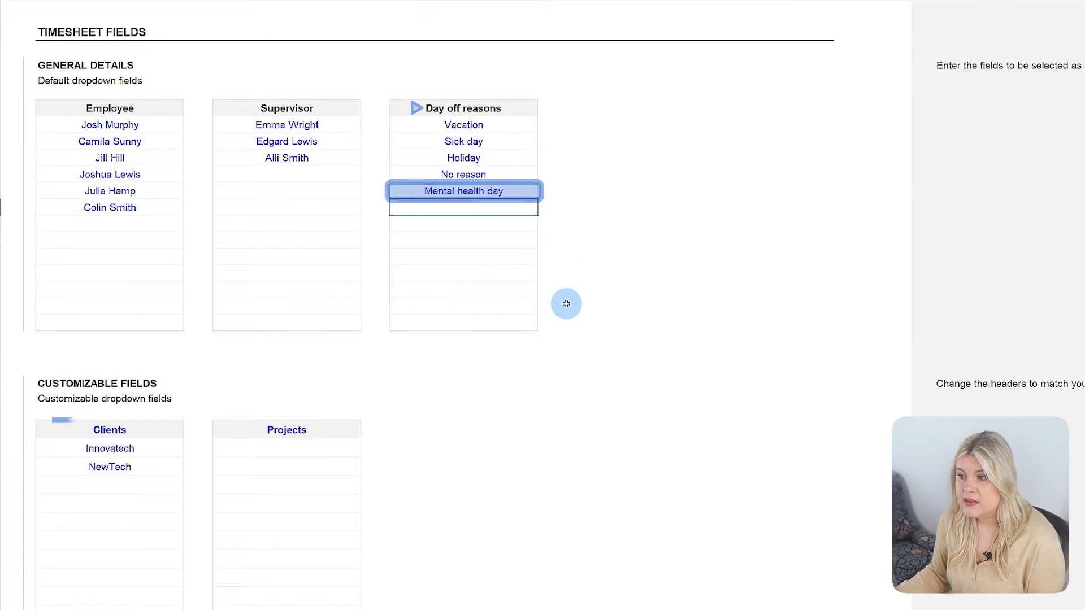
{"action": "left_click", "coordinate": [145, 486]}
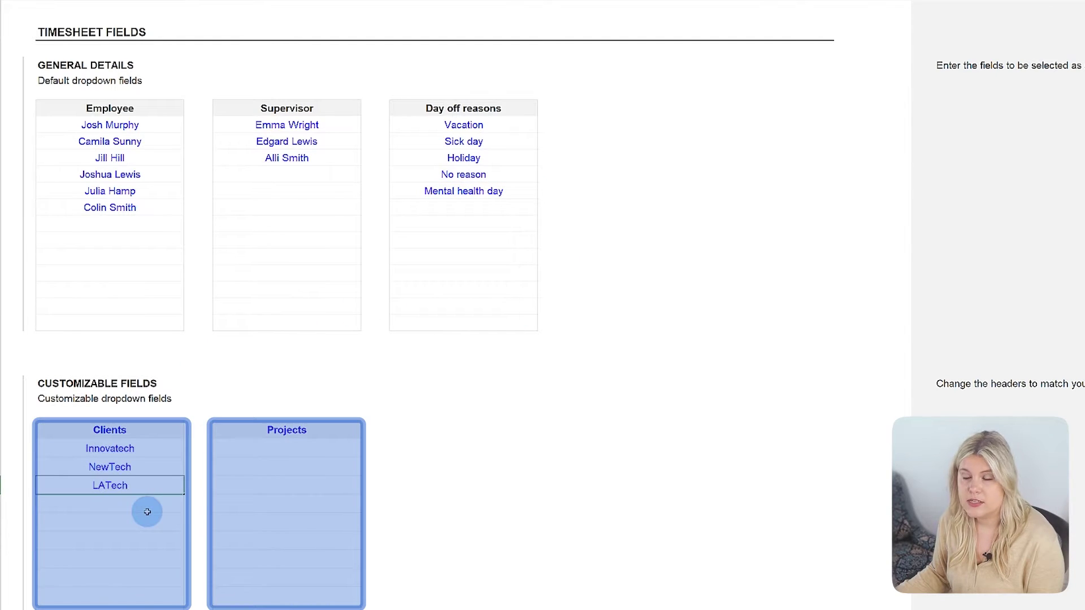
{"action": "key", "text": "Return"}
{"action": "type", "text": "Project B"}
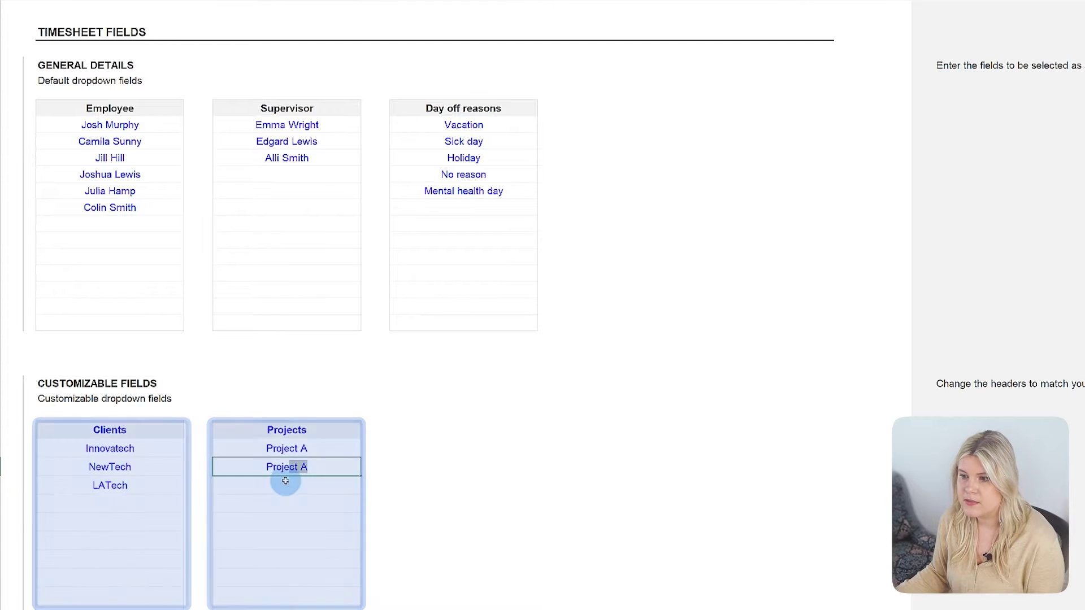
{"action": "key", "text": "Return"}
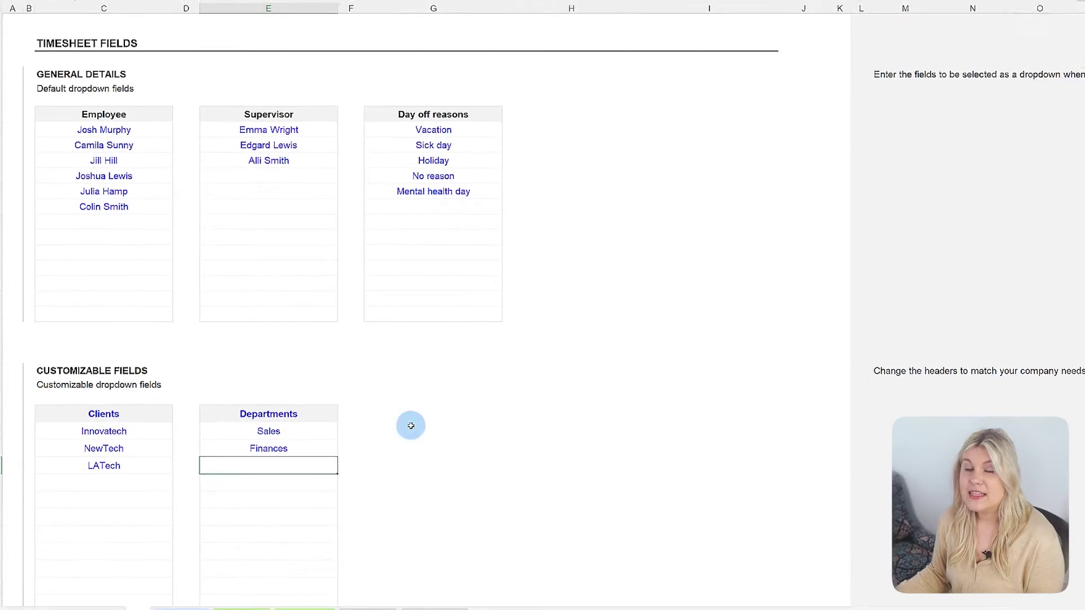
{"action": "key", "text": "ctrl+Page_Down"}
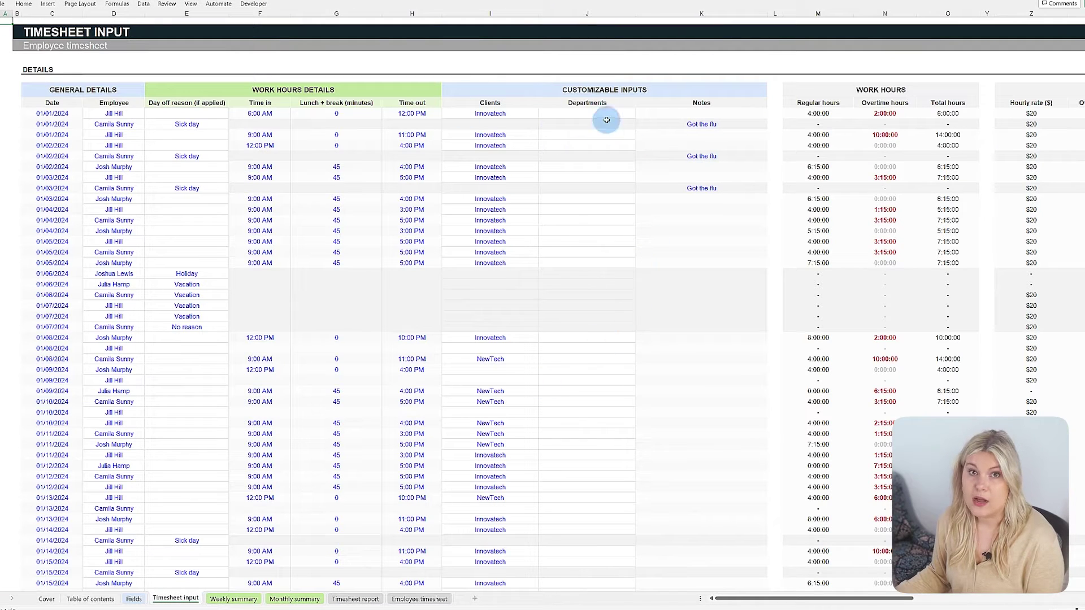
Give the first, third and fourth timesheet entries the departments Sales, Finances and Sales.
{"action": "left_click", "coordinate": [606, 116]}
{"action": "left_click", "coordinate": [639, 114]}
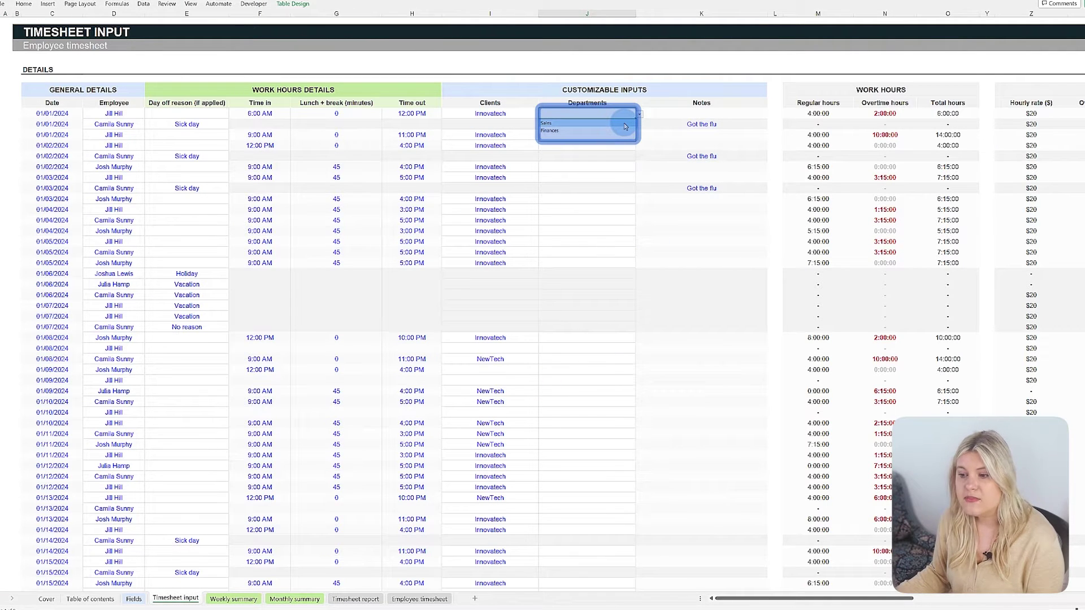
{"action": "left_click", "coordinate": [625, 124]}
{"action": "left_click", "coordinate": [639, 135]}
{"action": "left_click", "coordinate": [622, 151]}
{"action": "left_click", "coordinate": [639, 148]}
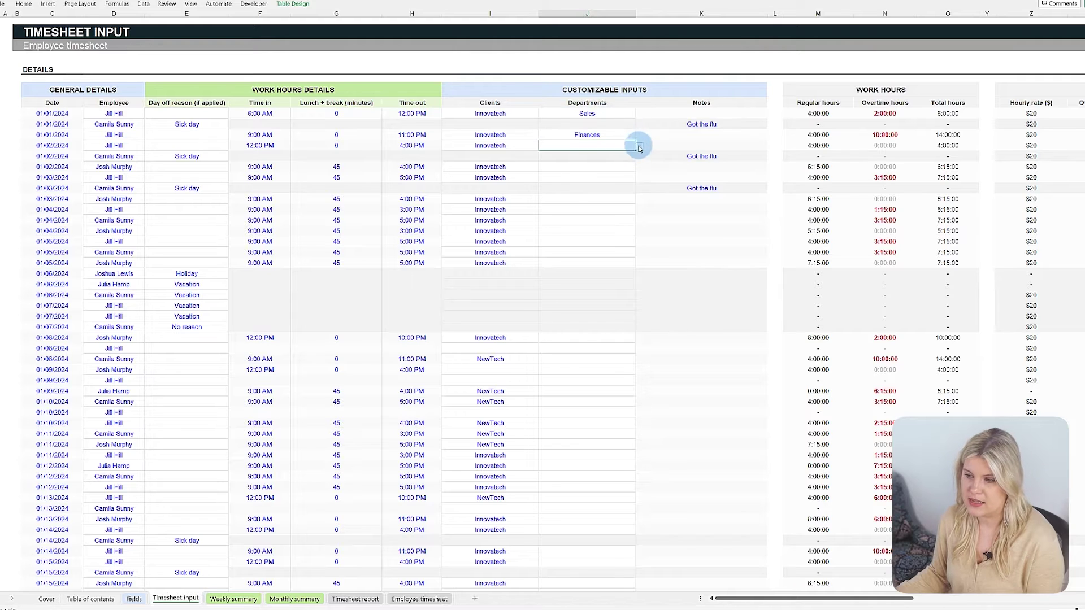
{"action": "left_click", "coordinate": [639, 148]}
{"action": "left_click", "coordinate": [607, 156]}
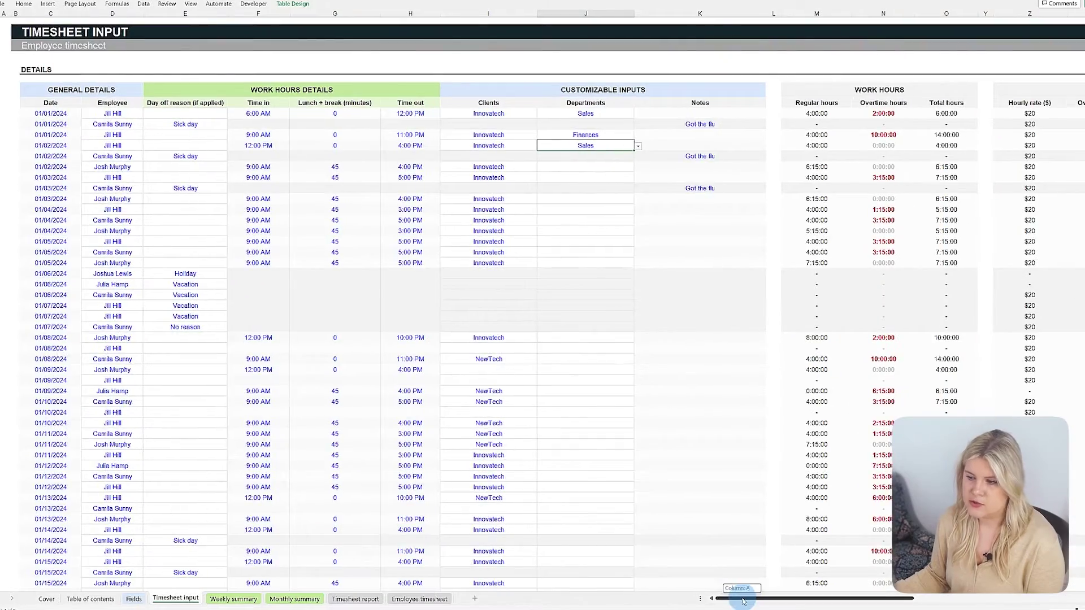
{"action": "left_click_drag", "start_coordinate": [734, 598], "coordinate": [808, 596]}
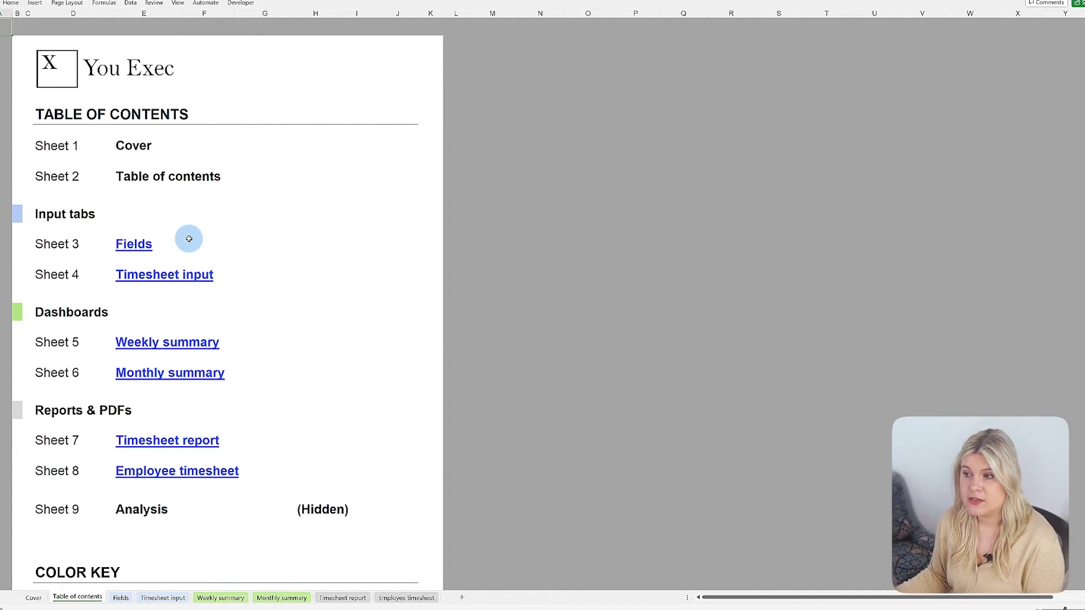
On the Fields sheet, set Week work days to 7, leaving overtime accumulated by Week.
{"action": "left_click", "coordinate": [118, 244]}
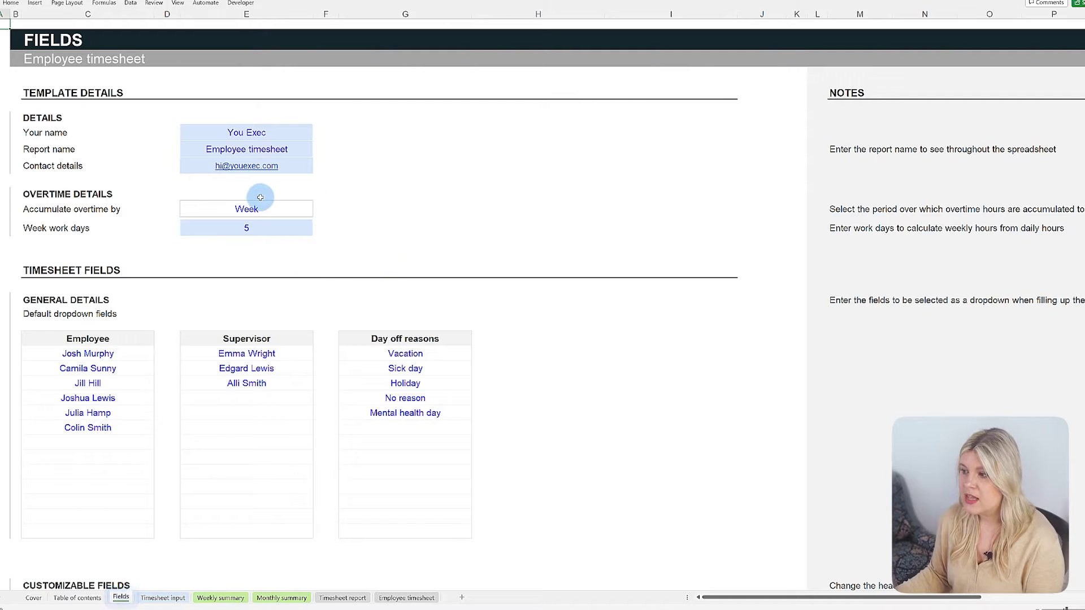
{"action": "left_click", "coordinate": [316, 212]}
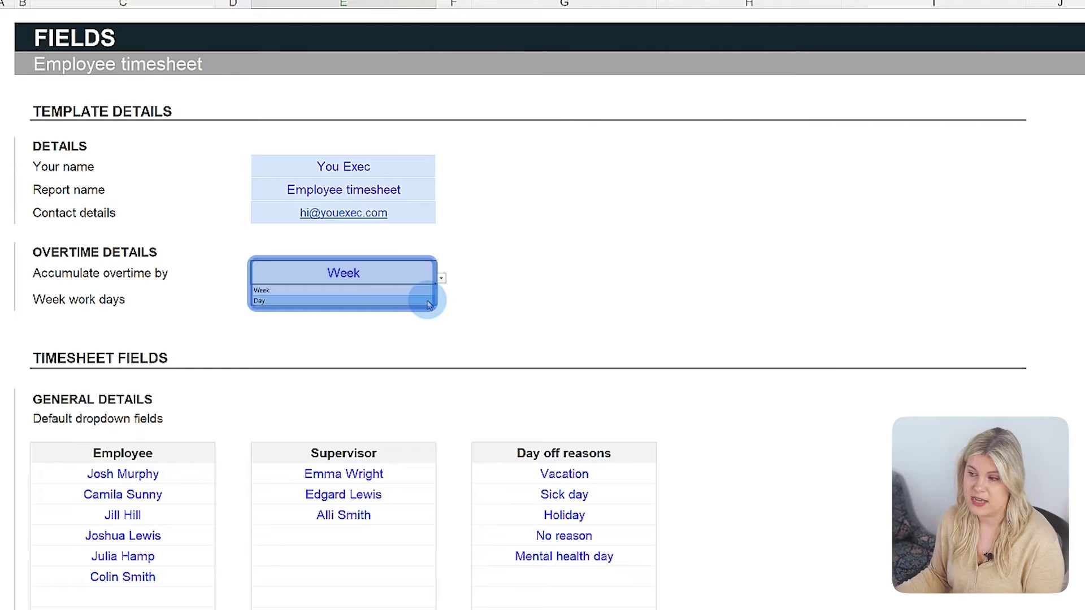
{"action": "left_click", "coordinate": [428, 301]}
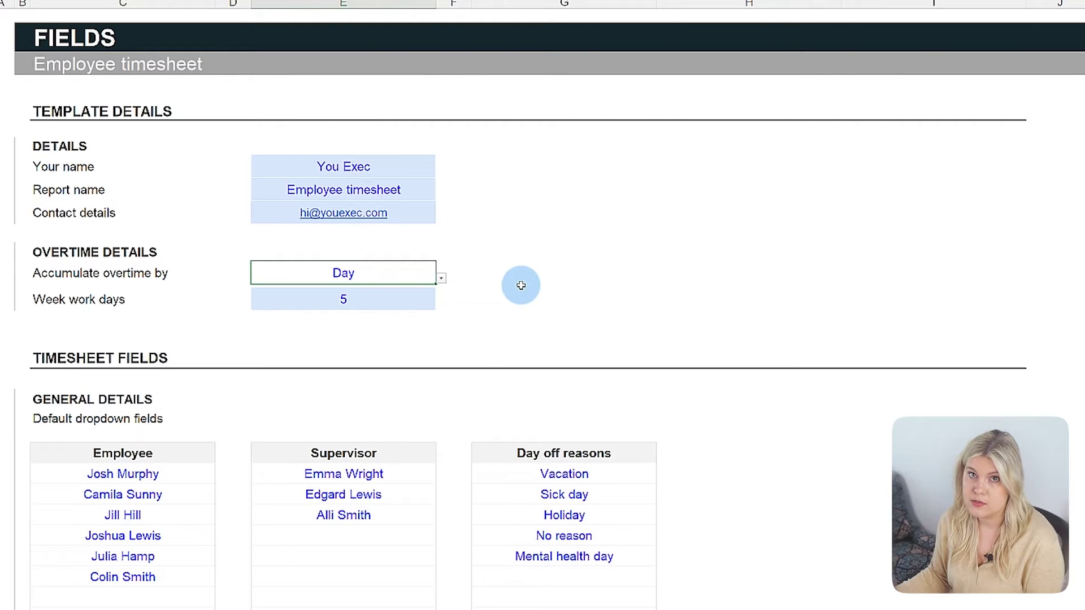
{"action": "left_click", "coordinate": [441, 278]}
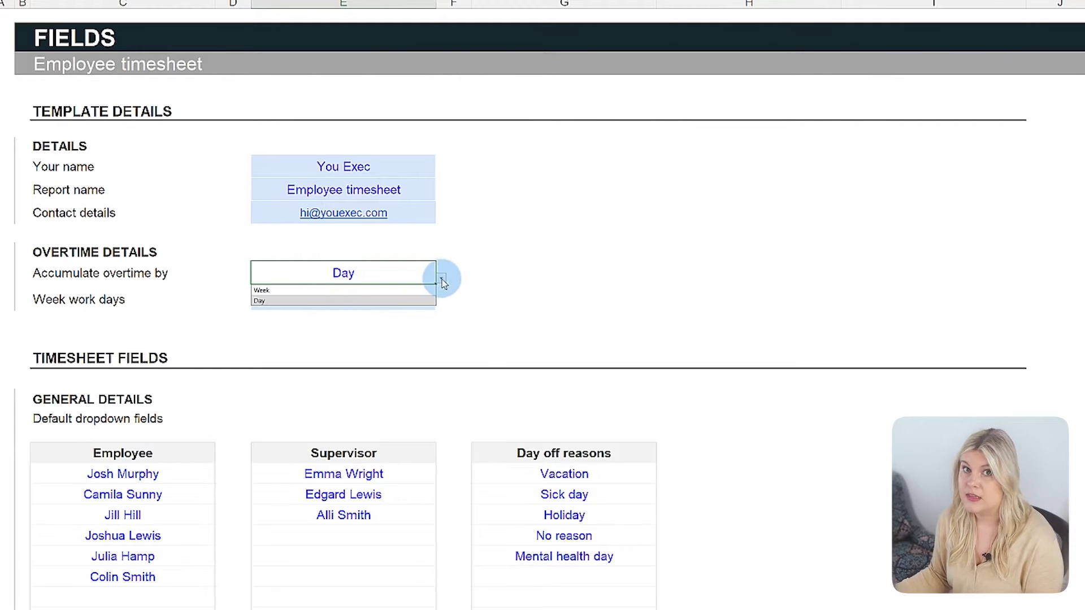
{"action": "left_click", "coordinate": [286, 295]}
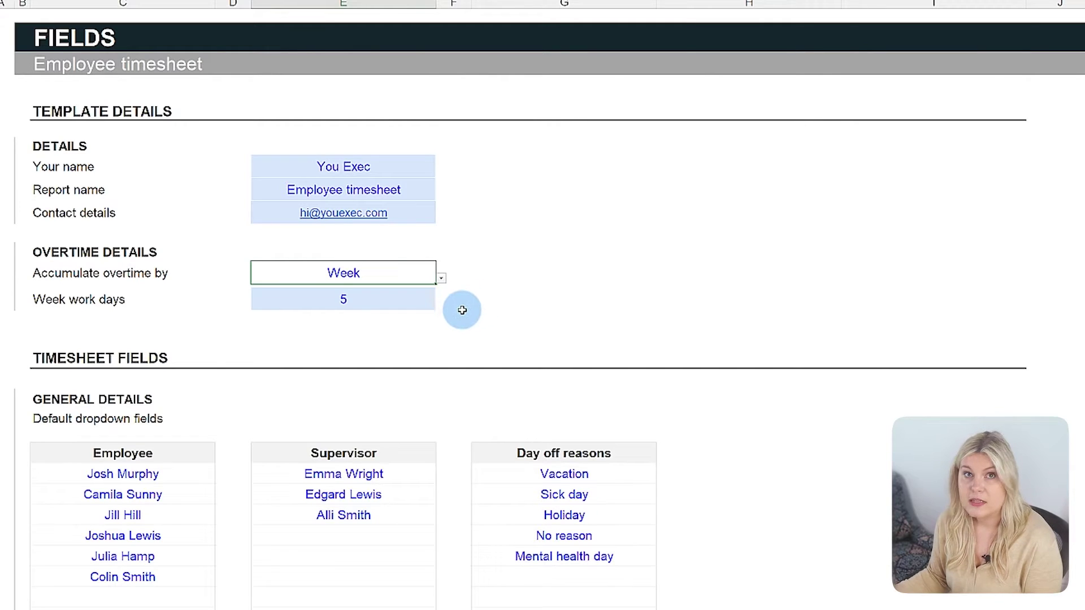
{"action": "left_click", "coordinate": [395, 310]}
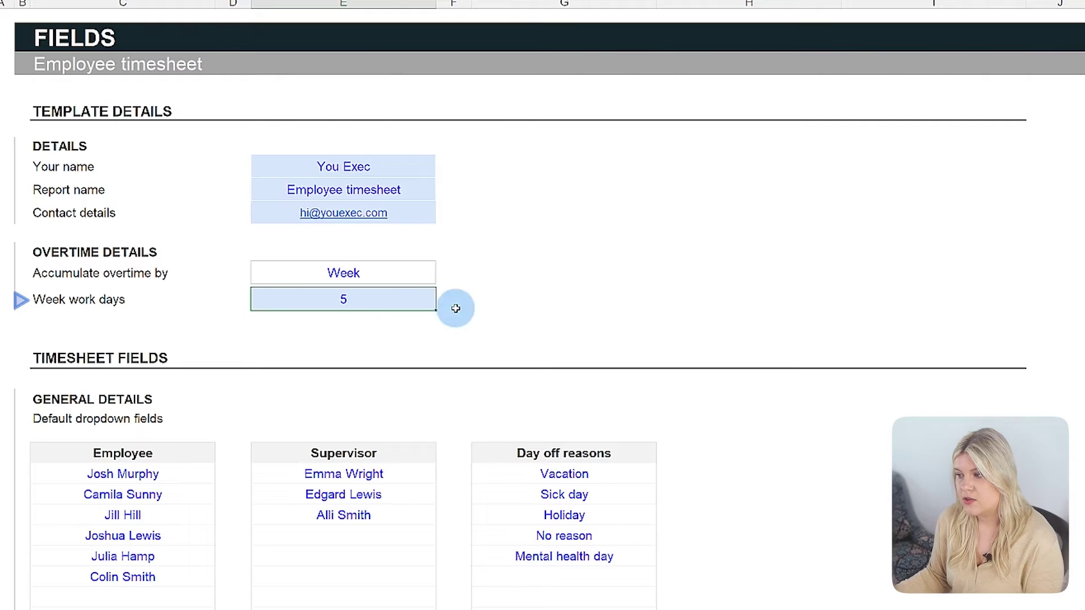
{"action": "type", "text": "7"}
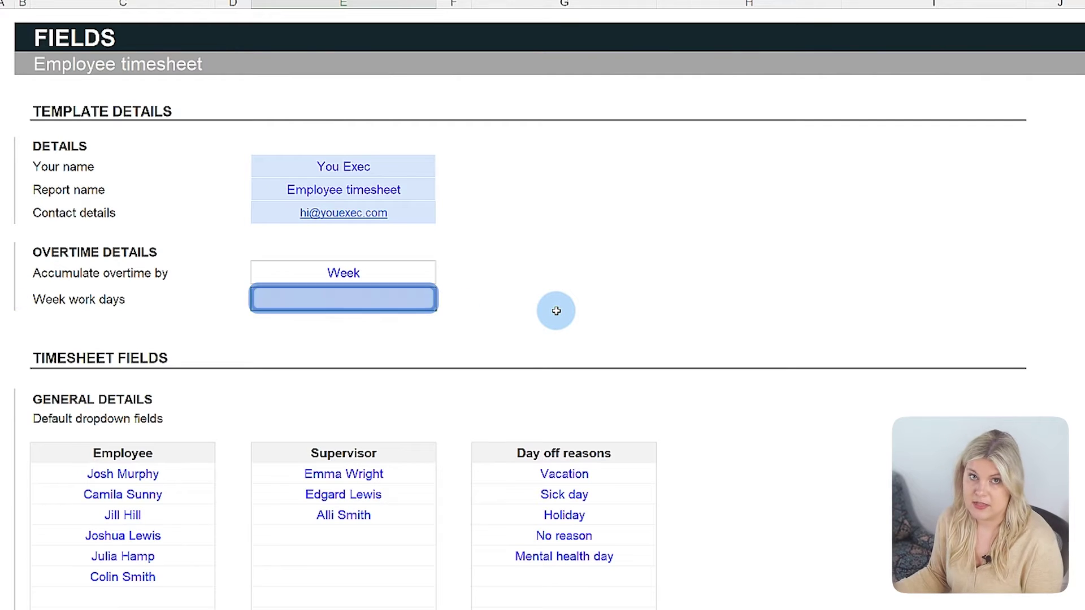
{"action": "key", "text": "Return"}
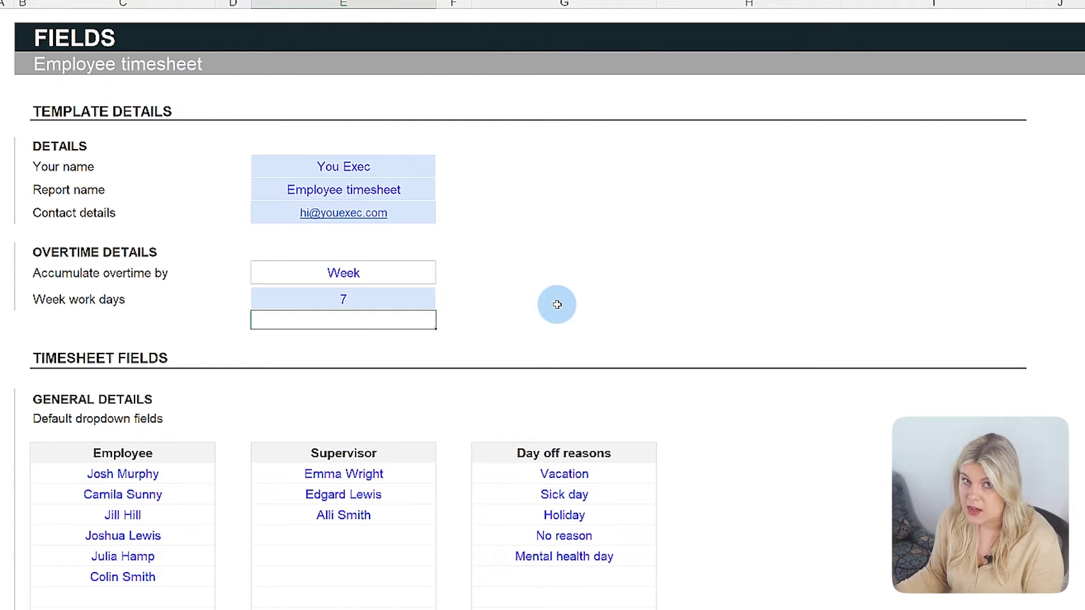
{"action": "scroll", "coordinate": [557, 304], "scroll_direction": "down", "scroll_amount": 15}
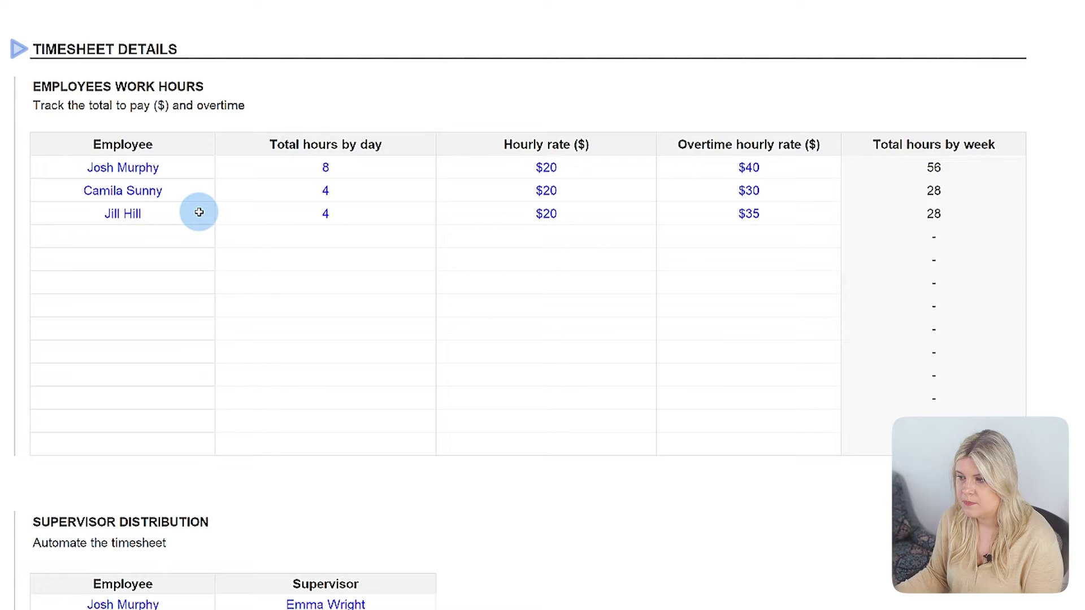
Add a fourth employee working 6 hours daily at $25 hourly and $40 overtime.
{"action": "left_click", "coordinate": [189, 237]}
{"action": "left_click", "coordinate": [218, 237]}
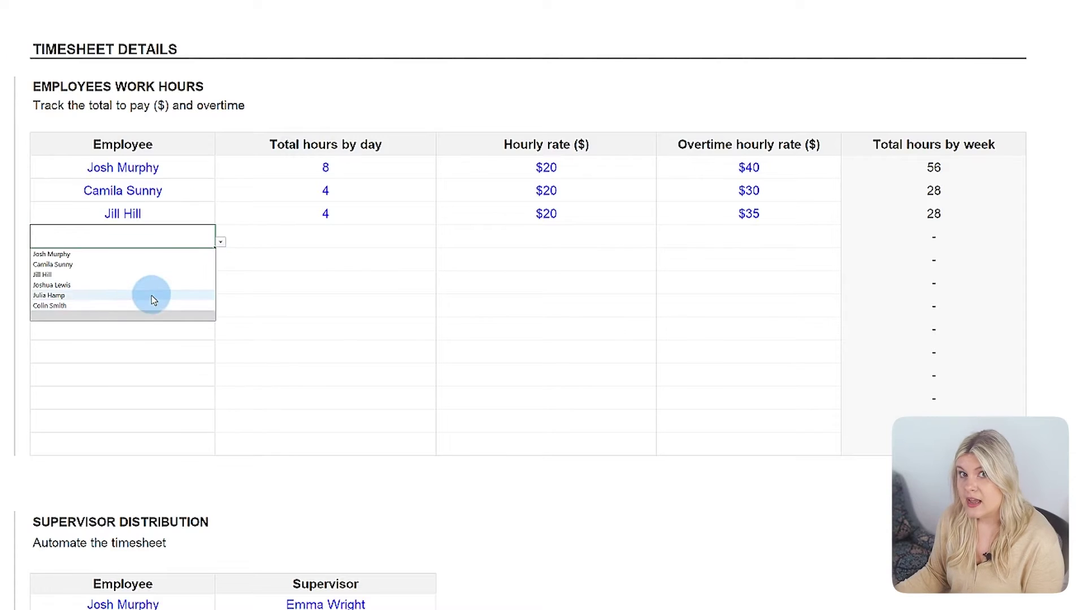
{"action": "left_click", "coordinate": [150, 298]}
{"action": "left_click", "coordinate": [334, 236]}
{"action": "type", "text": "6"}
{"action": "key", "text": "Tab"}
{"action": "type", "text": "25"}
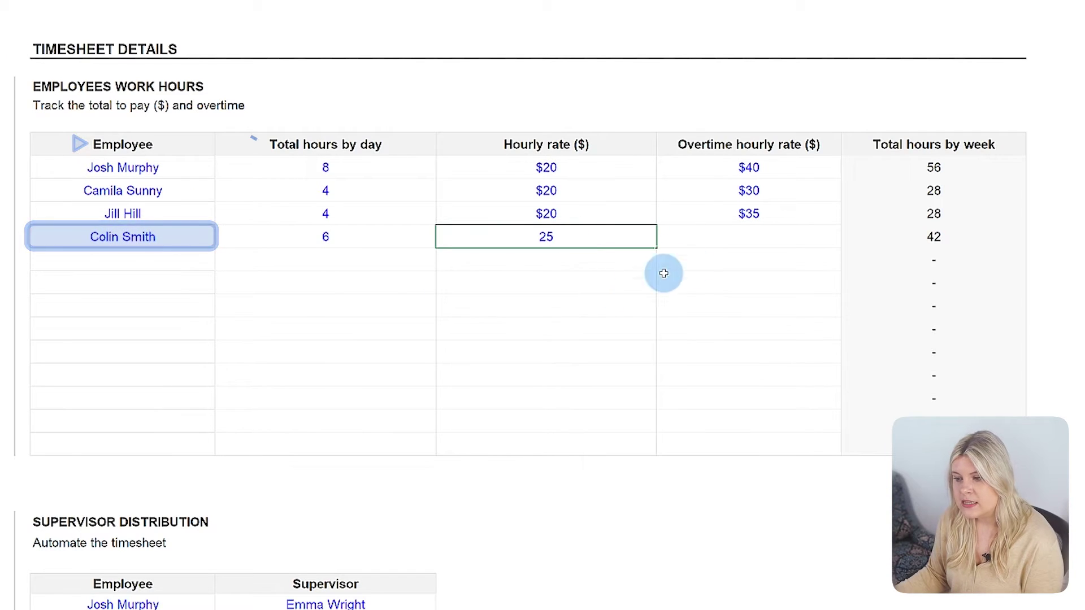
{"action": "key", "text": "Tab"}
{"action": "type", "text": "40"}
{"action": "key", "text": "Return"}
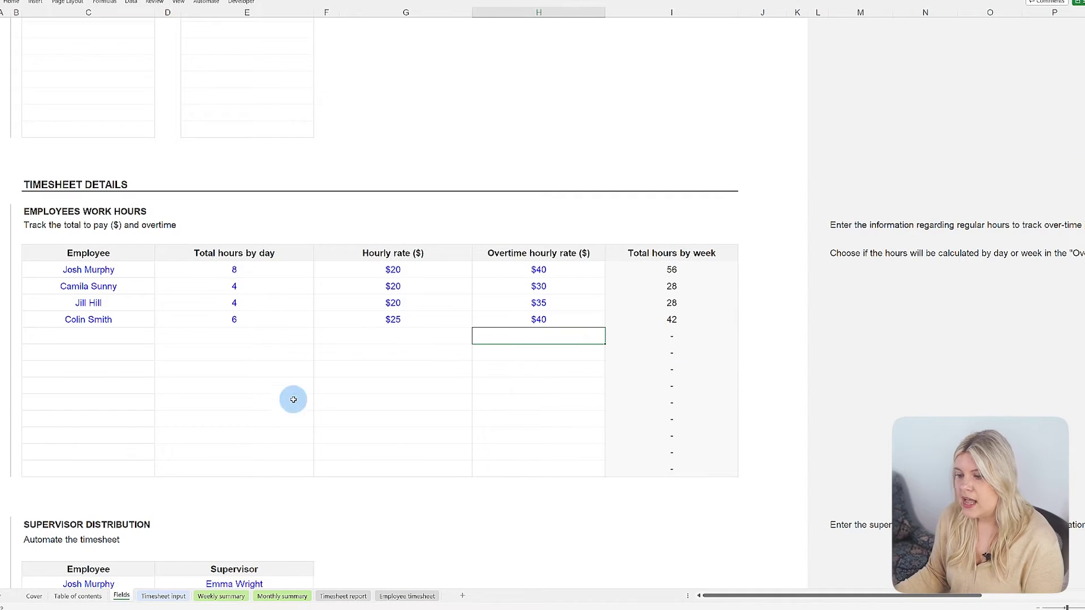
{"action": "left_click", "coordinate": [176, 598]}
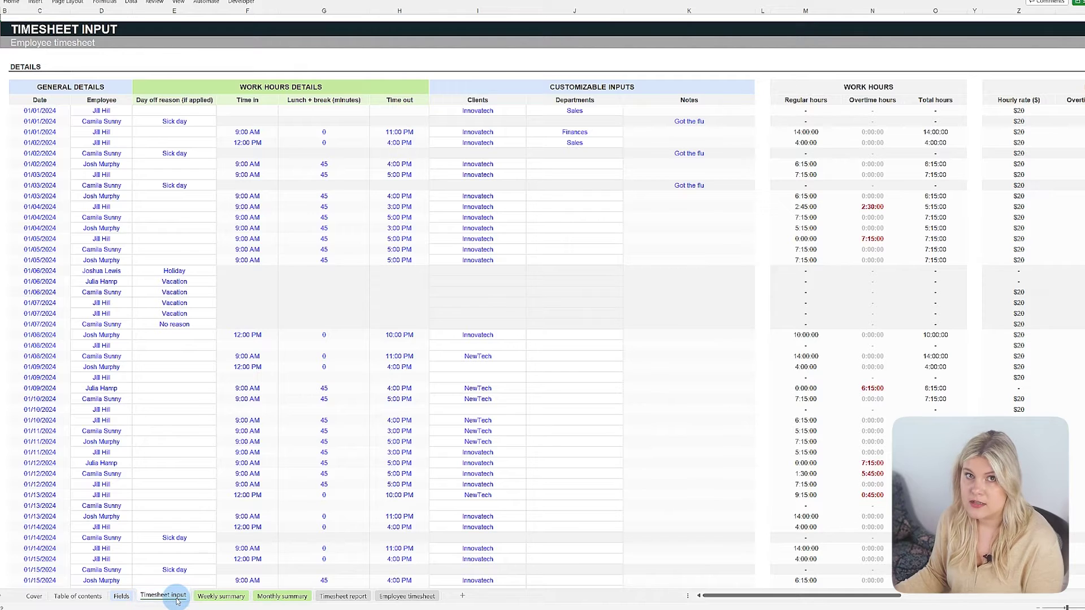
Log the first entry as 6:00 AM in, a 45-minute break, and 4:00 PM out.
{"action": "left_click", "coordinate": [247, 111]}
{"action": "type", "text": "6:00"}
{"action": "key", "text": "Tab"}
{"action": "type", "text": "45"}
{"action": "key", "text": "Tab"}
{"action": "type", "text": "4:00 PM"}
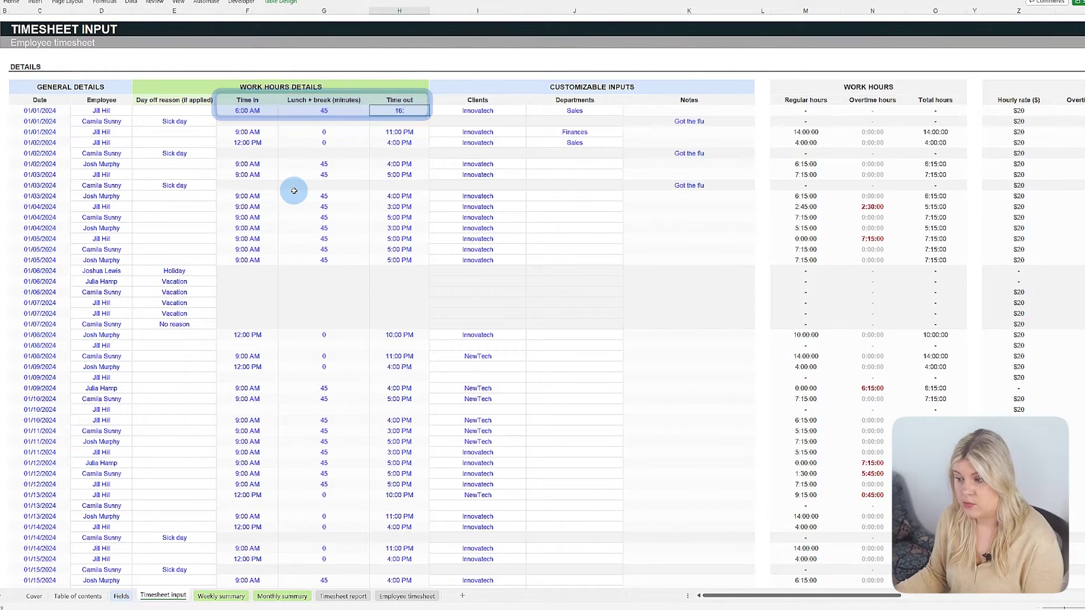
{"action": "key", "text": "Tab"}
{"action": "key", "text": "Down"}
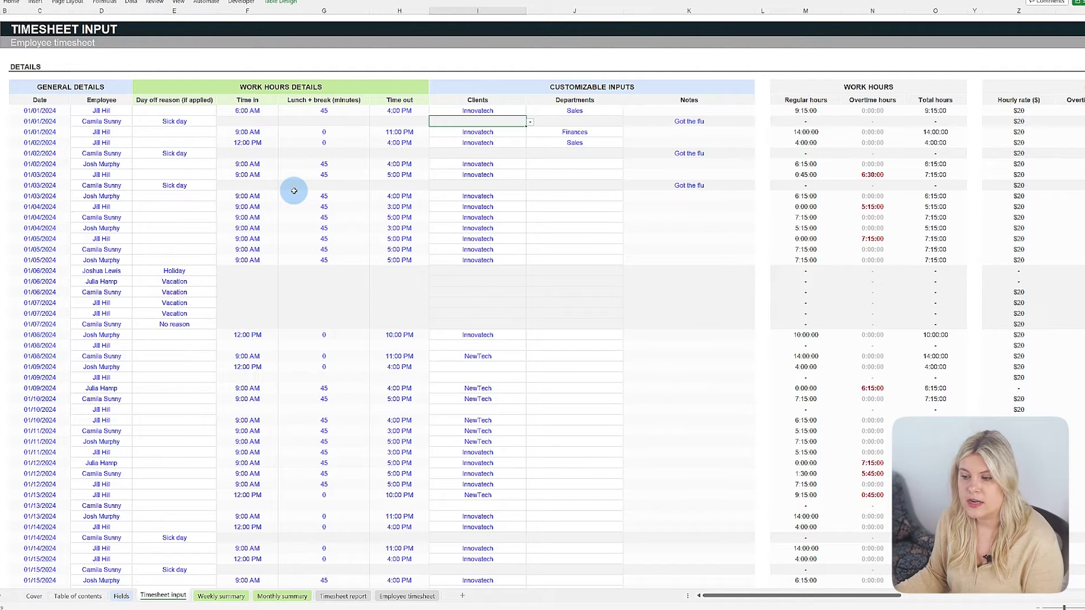
{"action": "scroll", "coordinate": [294, 191], "scroll_direction": "right", "scroll_amount": 10}
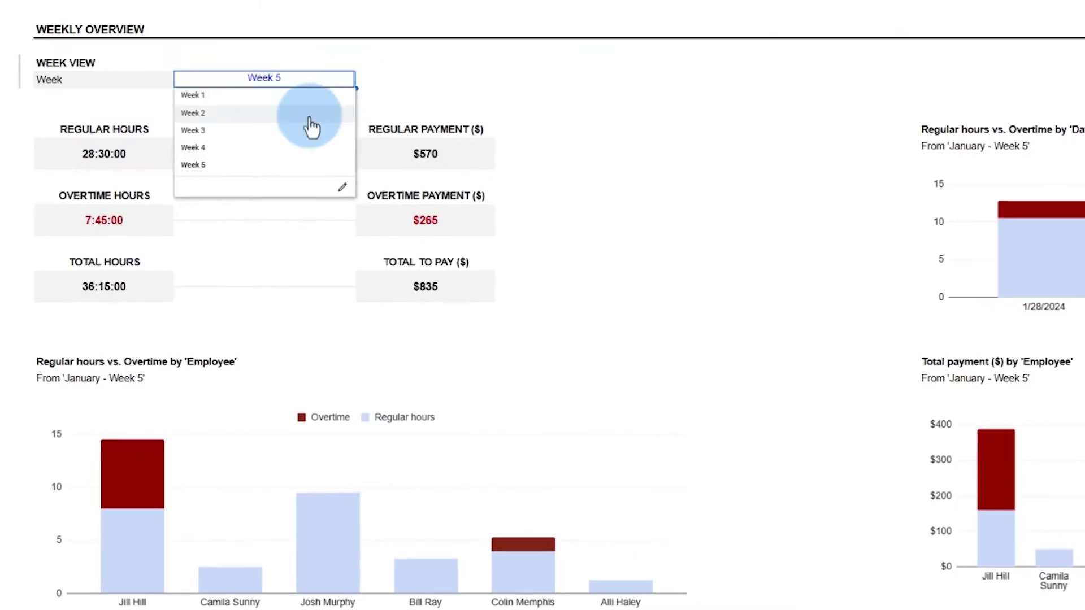
Switch the weekly overview from Week 2 back to Week 1 and change the report's employee.
{"action": "left_click", "coordinate": [310, 113]}
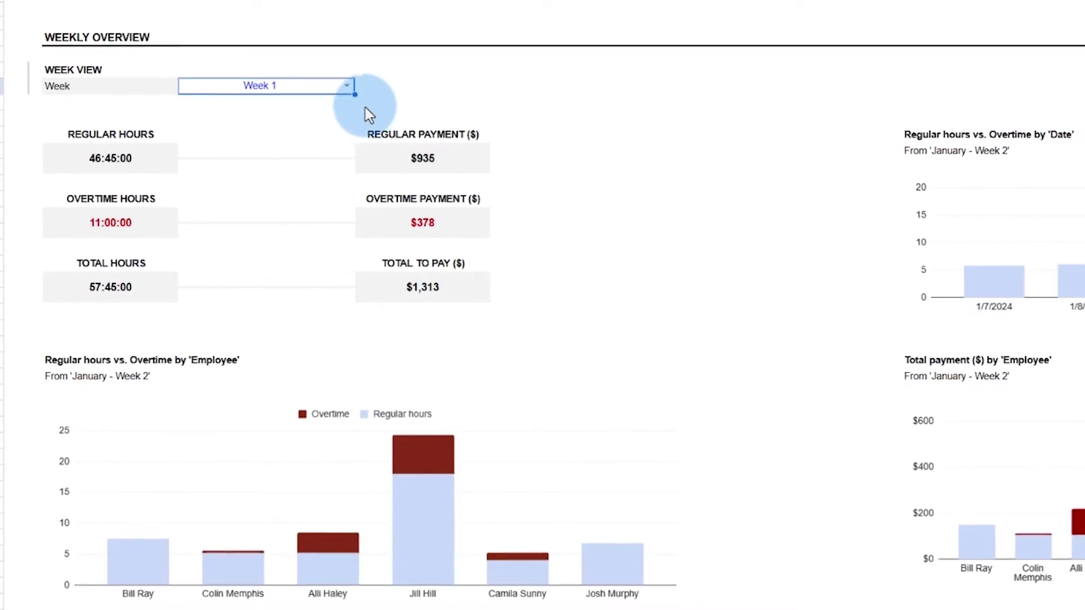
{"action": "left_click", "coordinate": [350, 83]}
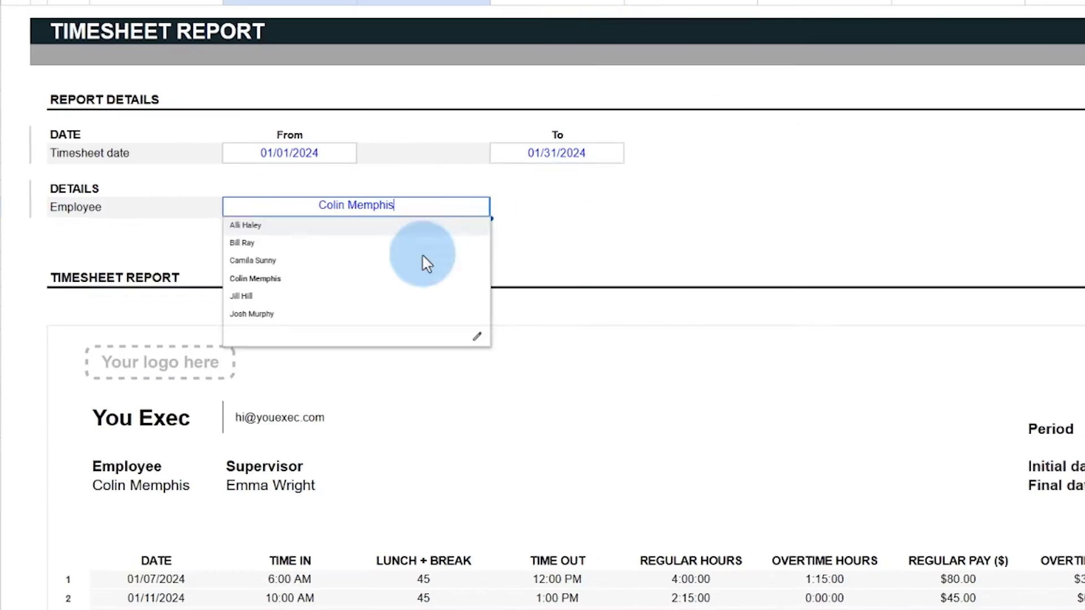
{"action": "left_click", "coordinate": [424, 260]}
{"action": "left_click", "coordinate": [478, 209]}
{"action": "left_click", "coordinate": [339, 293]}
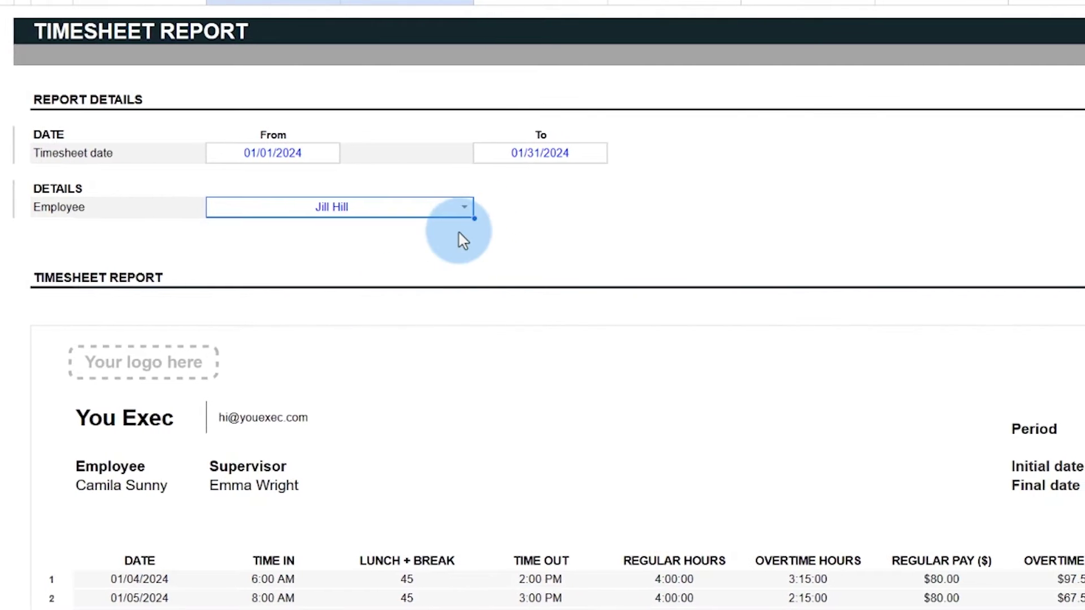
{"action": "left_click", "coordinate": [472, 209]}
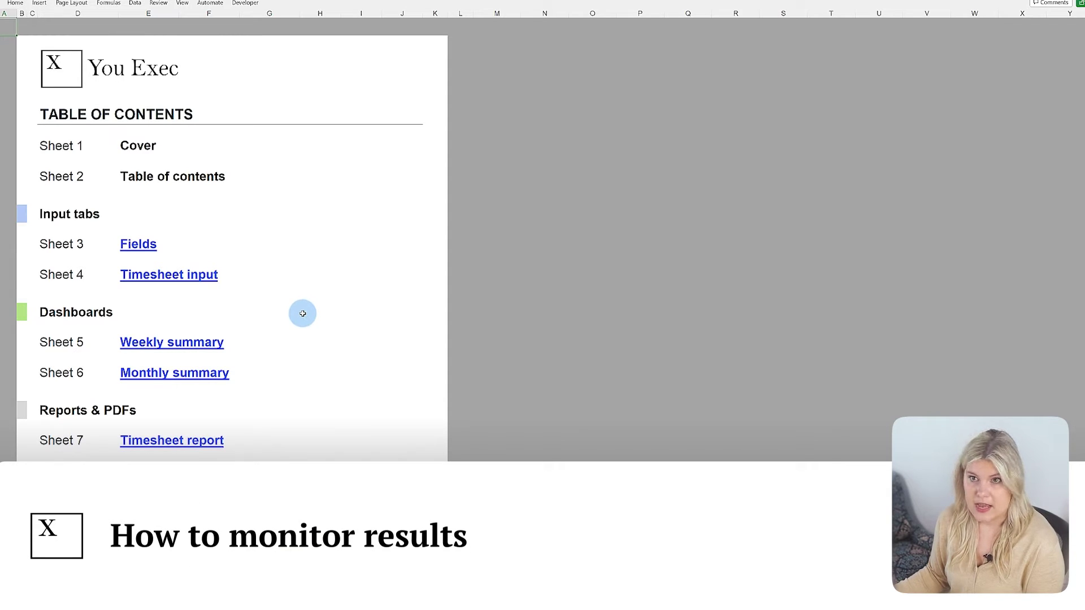
Review the Fields and Timesheet input sheets, ending on the Weekly summary dashboard.
{"action": "left_click", "coordinate": [137, 244]}
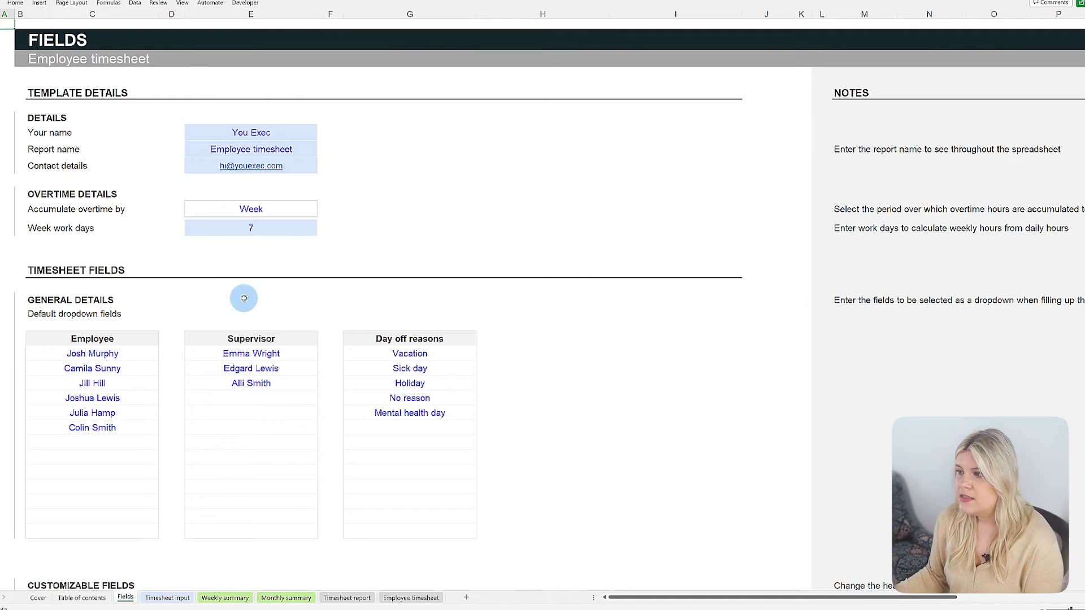
{"action": "left_click", "coordinate": [166, 597]}
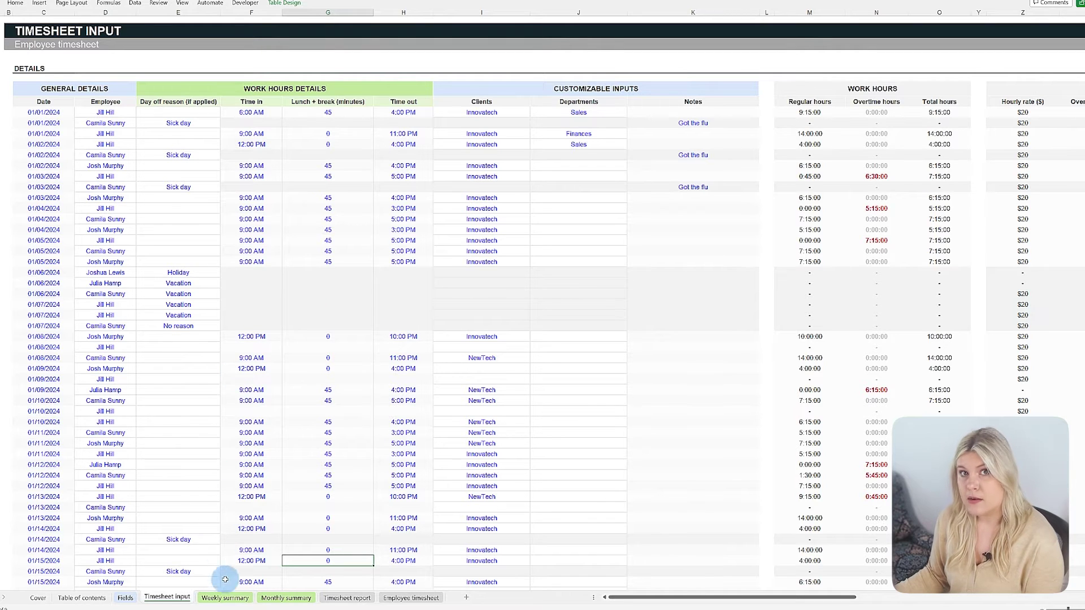
{"action": "left_click", "coordinate": [228, 598]}
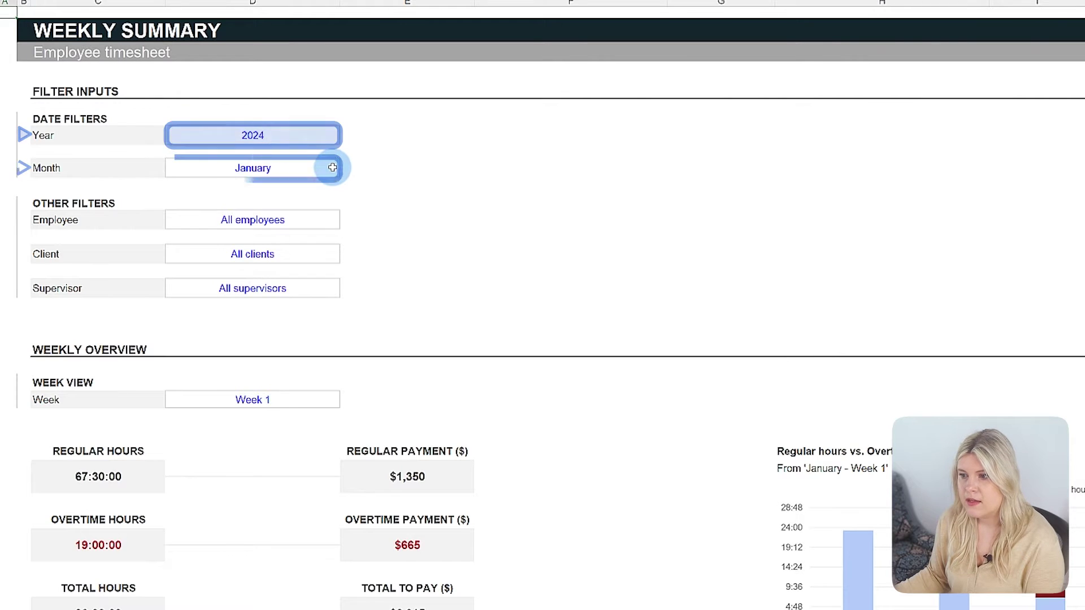
Keep the Weekly summary filters at January and all supervisors.
{"action": "left_click", "coordinate": [331, 167]}
{"action": "left_click", "coordinate": [345, 171]}
{"action": "left_click", "coordinate": [363, 191]}
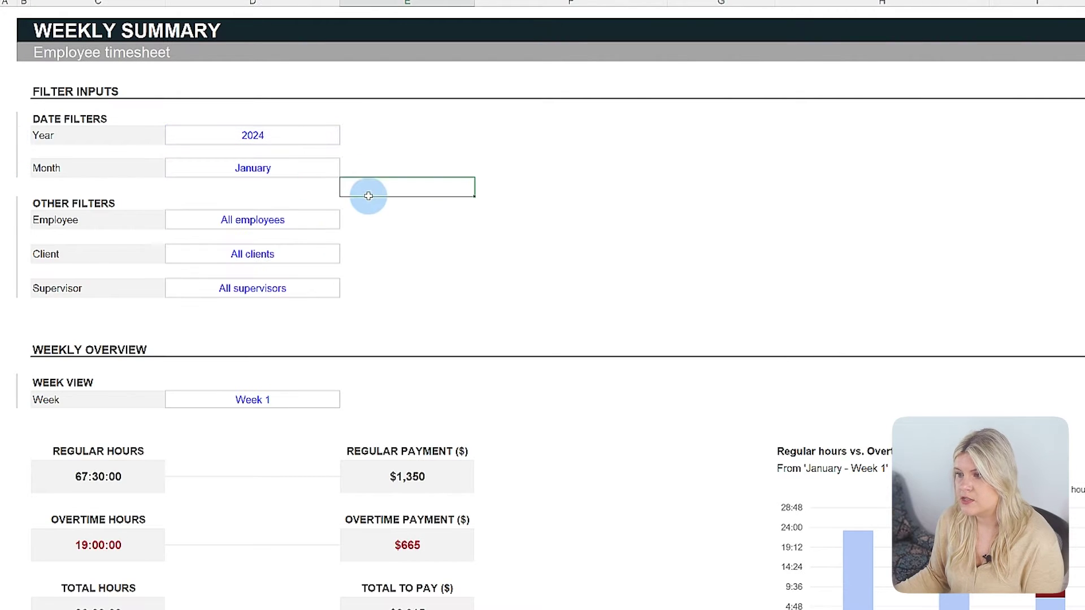
{"action": "left_click", "coordinate": [332, 287]}
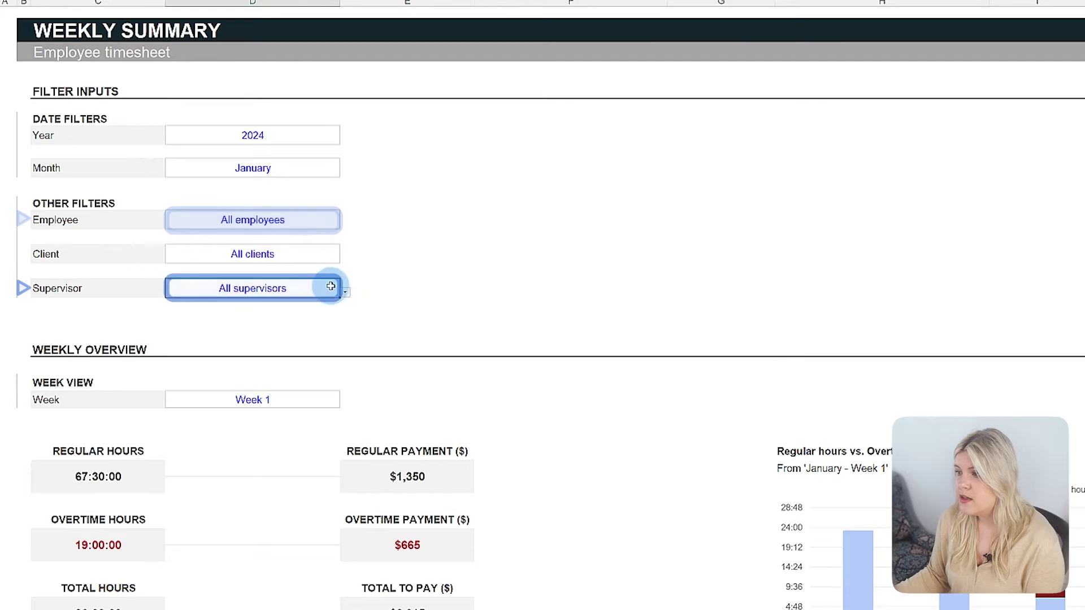
{"action": "left_click", "coordinate": [345, 292]}
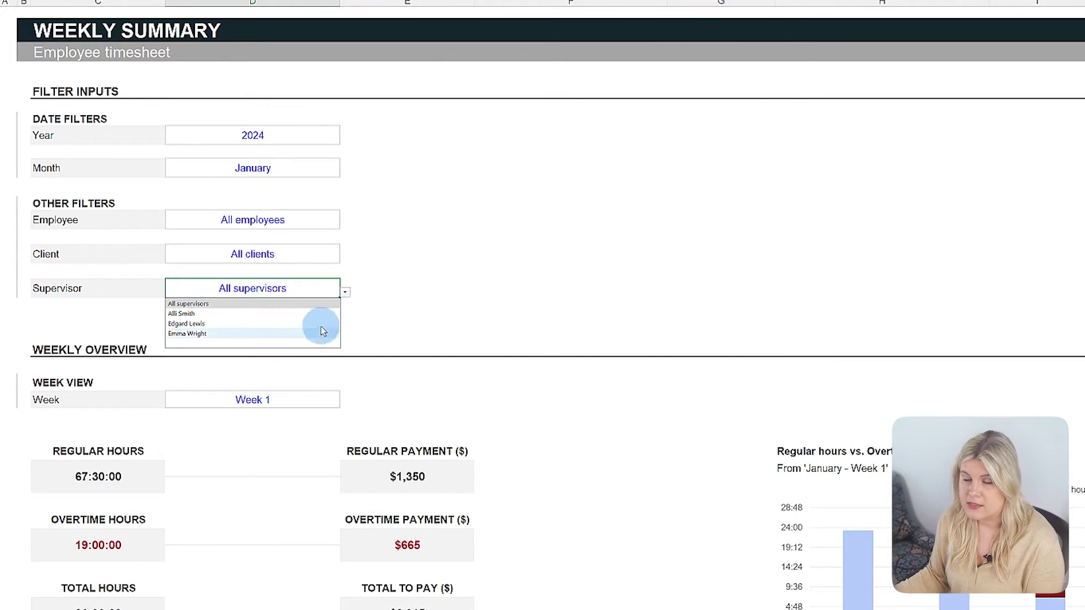
{"action": "left_click", "coordinate": [358, 302]}
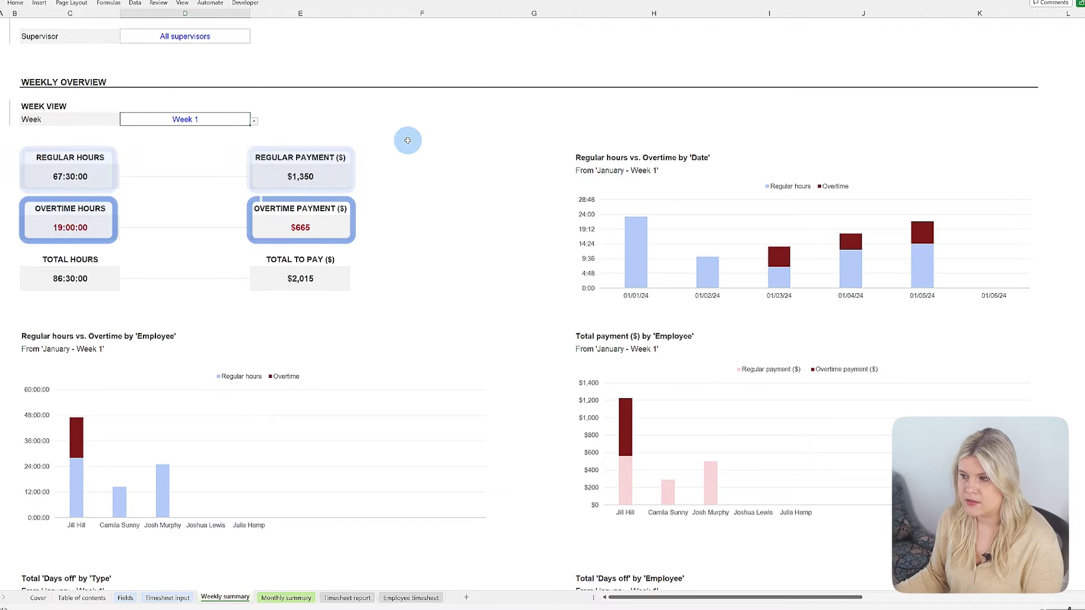
Scroll through the Week 1 charts and day-by-day table, then go to the Monthly summary sheet.
{"action": "scroll", "coordinate": [408, 140], "scroll_direction": "down", "scroll_amount": 1}
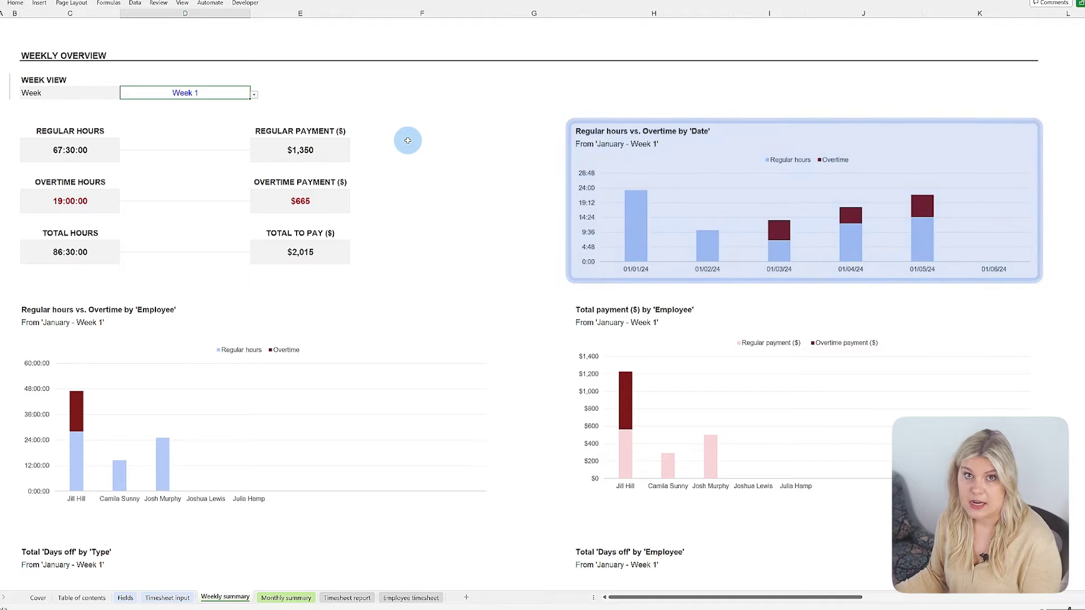
{"action": "scroll", "coordinate": [407, 140], "scroll_direction": "down", "scroll_amount": 5}
{"action": "scroll", "coordinate": [460, 141], "scroll_direction": "down", "scroll_amount": 4}
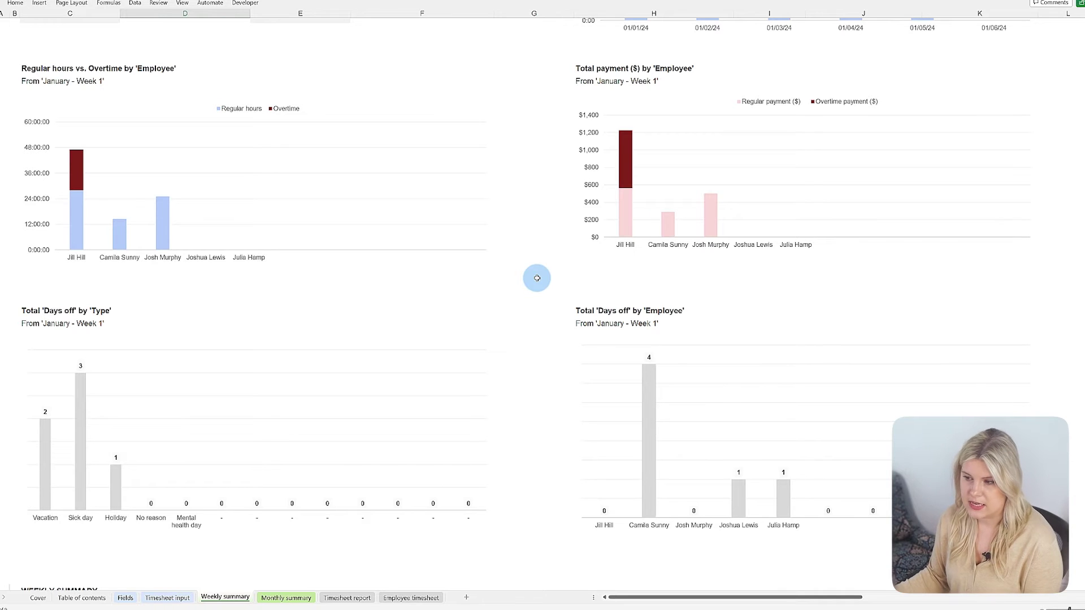
{"action": "scroll", "coordinate": [537, 278], "scroll_direction": "down", "scroll_amount": 10}
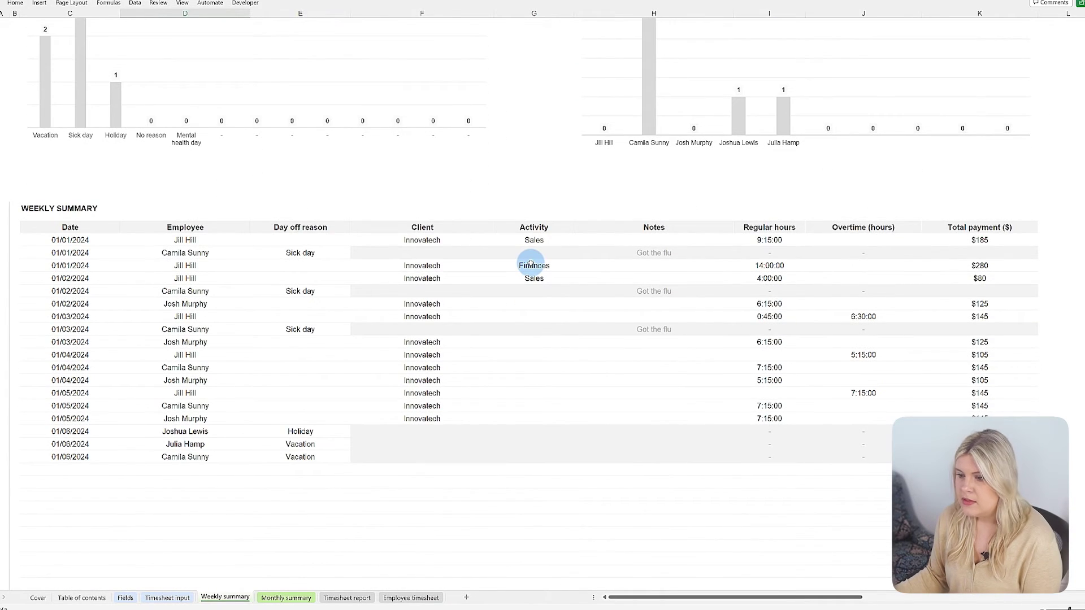
{"action": "scroll", "coordinate": [530, 263], "scroll_direction": "down", "scroll_amount": 1}
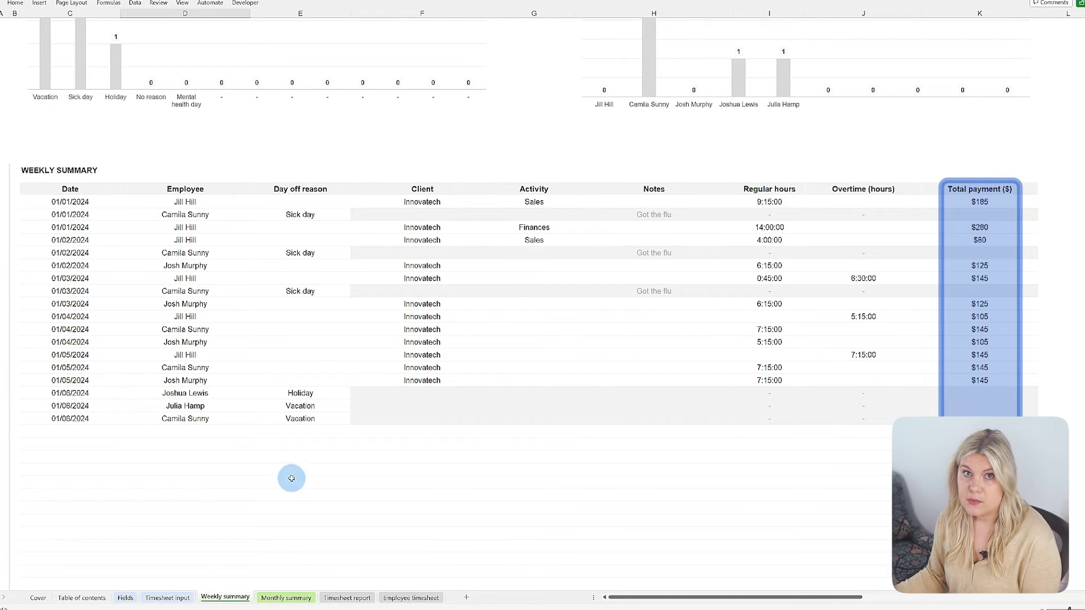
{"action": "left_click", "coordinate": [286, 597]}
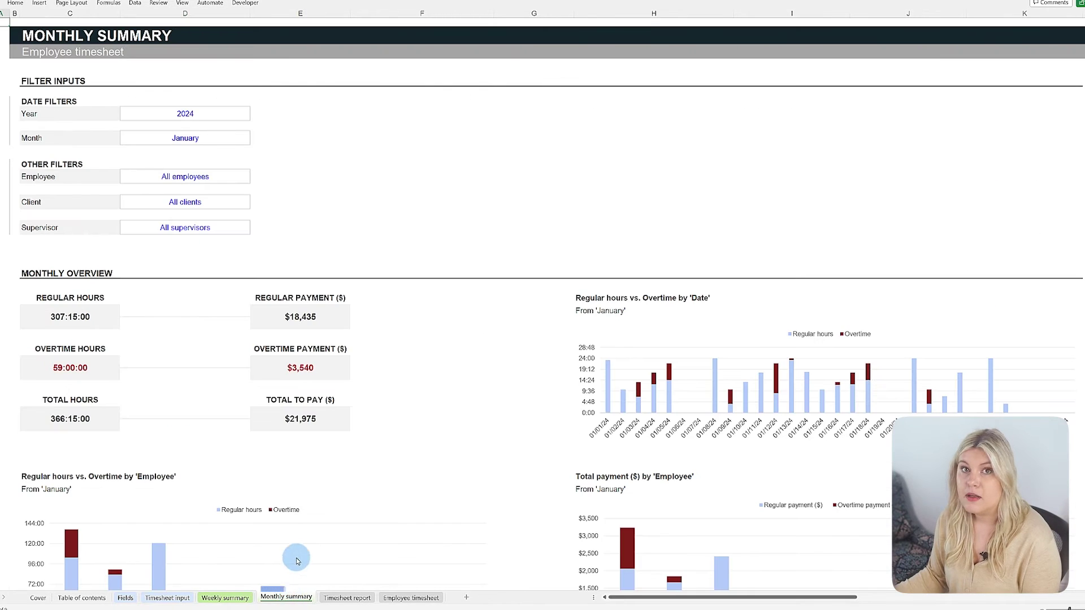
Scroll through the January monthly charts and back up, then switch to the Timesheet report sheet.
{"action": "scroll", "coordinate": [509, 318], "scroll_direction": "down", "scroll_amount": 15}
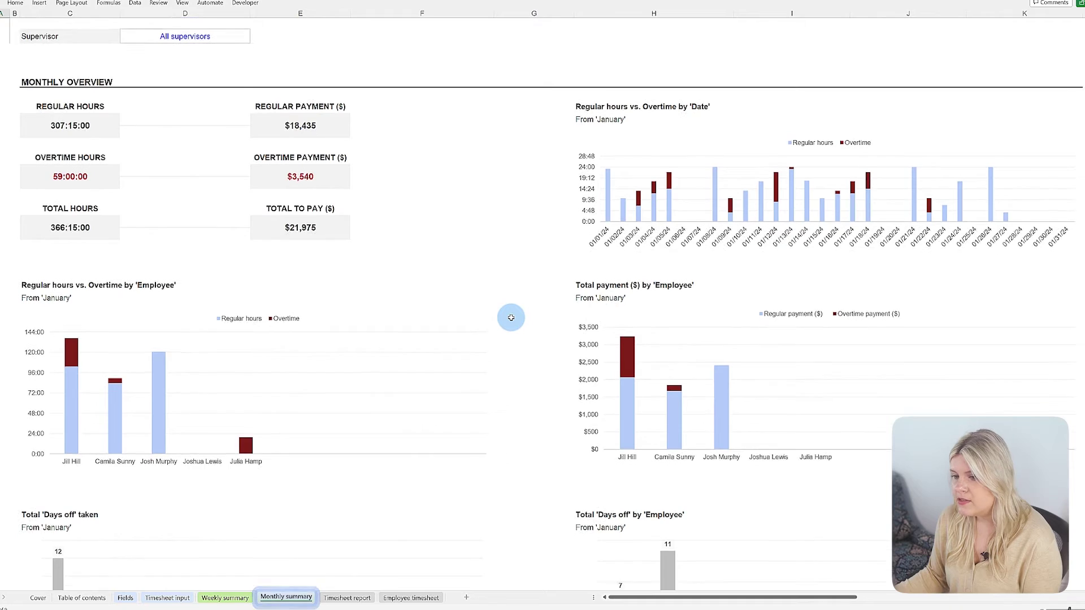
{"action": "scroll", "coordinate": [526, 309], "scroll_direction": "up", "scroll_amount": 15}
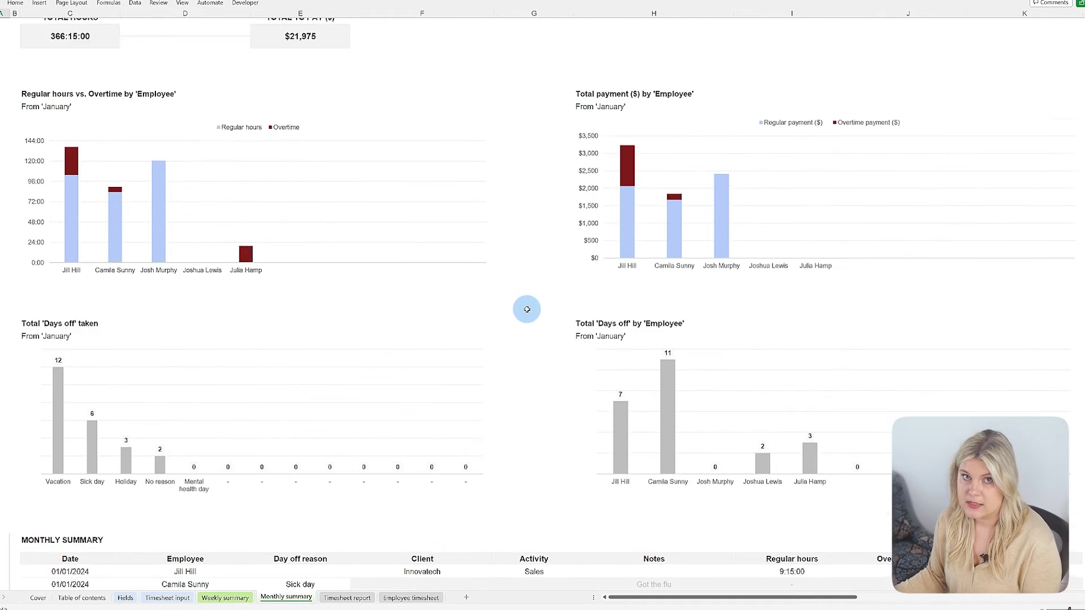
{"action": "scroll", "coordinate": [526, 304], "scroll_direction": "up", "scroll_amount": 2}
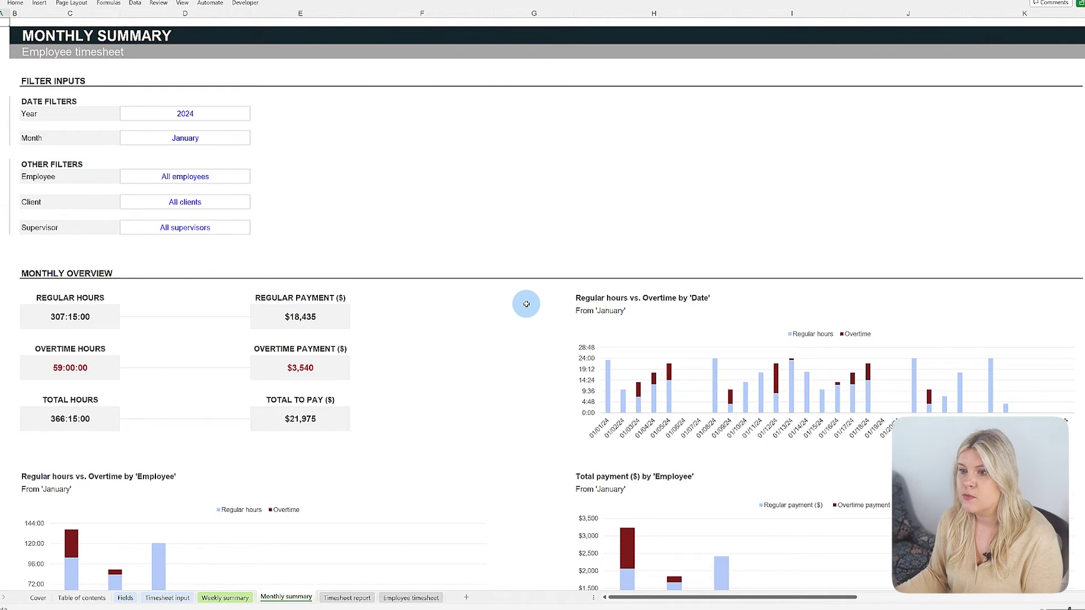
{"action": "left_click", "coordinate": [347, 597]}
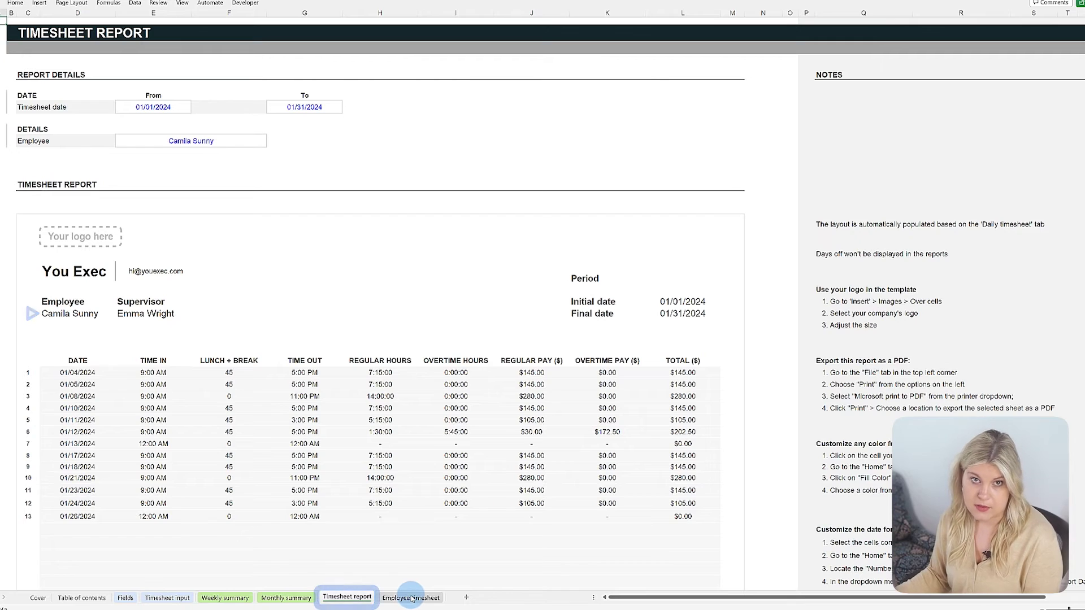
On the Employee timesheet, choose a different supervisor and set the end date to 01/20/2024.
{"action": "left_click", "coordinate": [411, 598]}
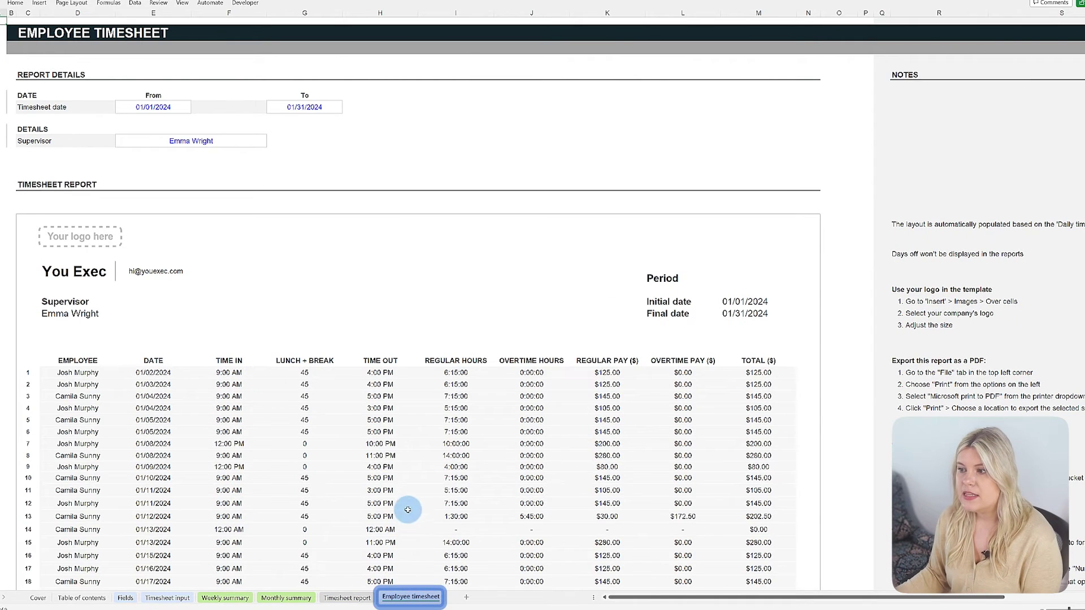
{"action": "left_click", "coordinate": [257, 138]}
{"action": "left_click", "coordinate": [270, 142]}
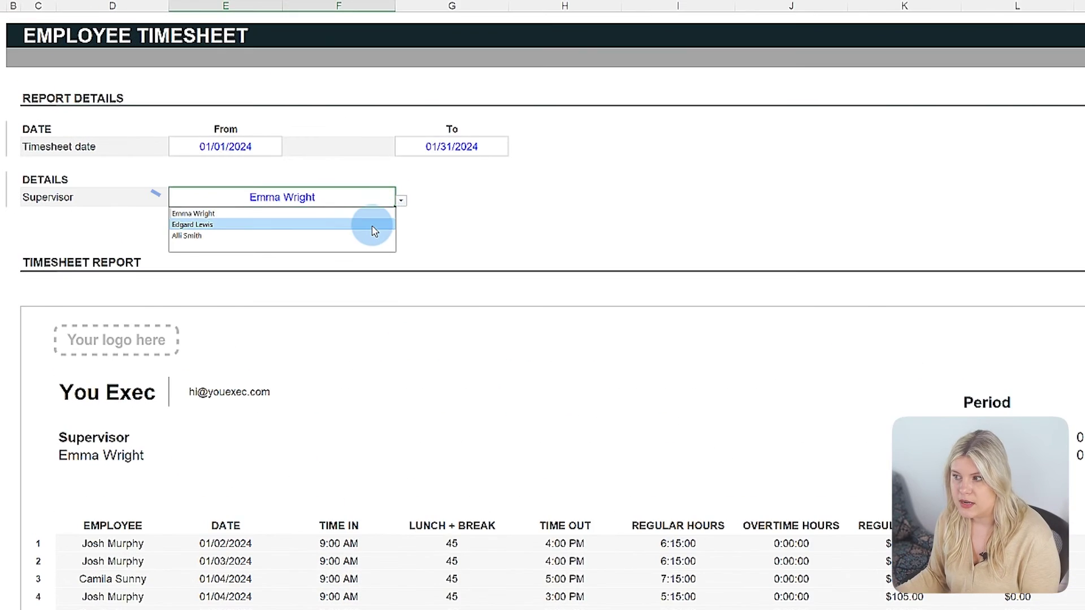
{"action": "left_click", "coordinate": [252, 158]}
{"action": "left_click", "coordinate": [500, 148]}
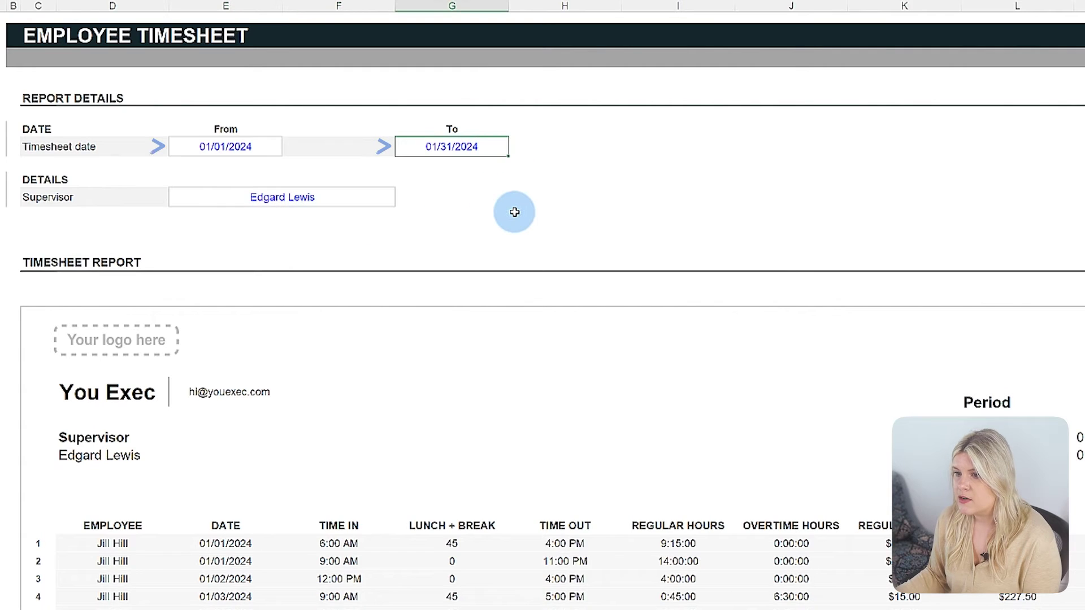
{"action": "type", "text": "20/01"}
{"action": "key", "text": "Return"}
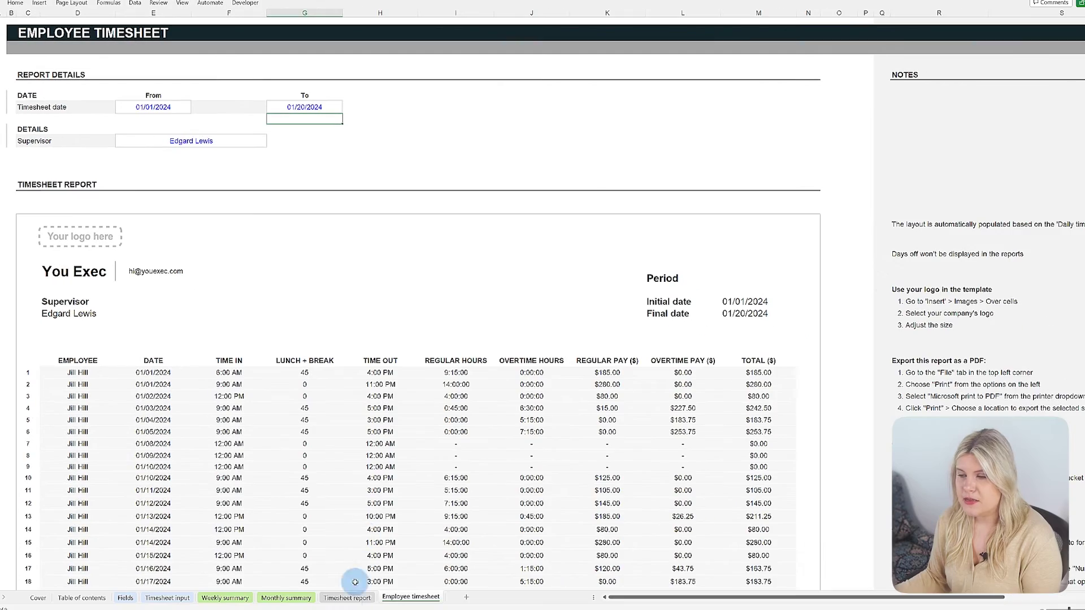
Check the Timesheet report with the current employee, then return to the Employee timesheet.
{"action": "left_click", "coordinate": [346, 598]}
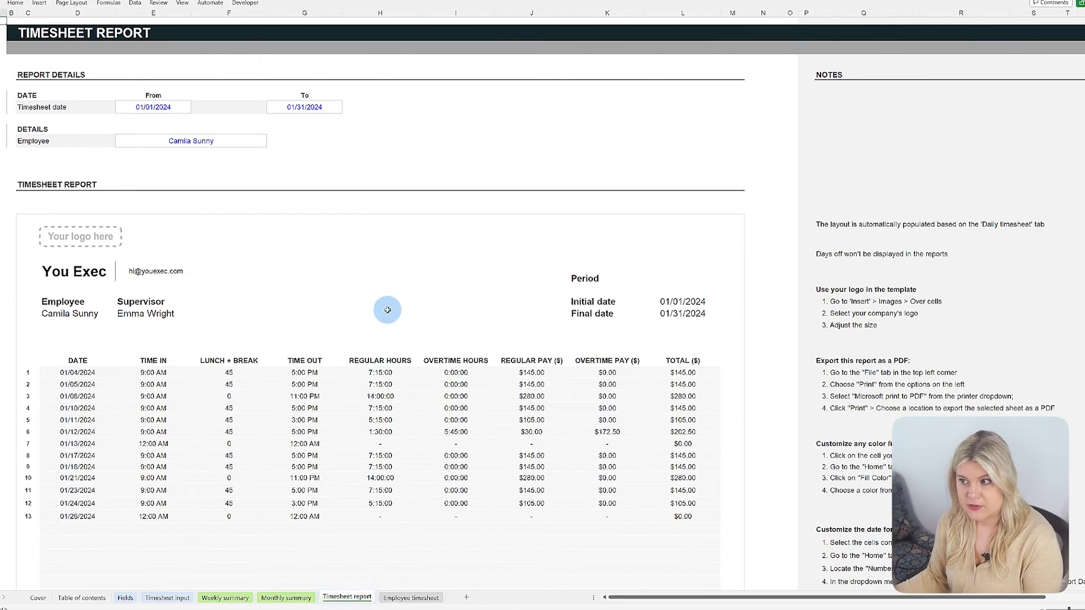
{"action": "left_click", "coordinate": [263, 142]}
{"action": "left_click", "coordinate": [271, 143]}
{"action": "left_click", "coordinate": [259, 159]}
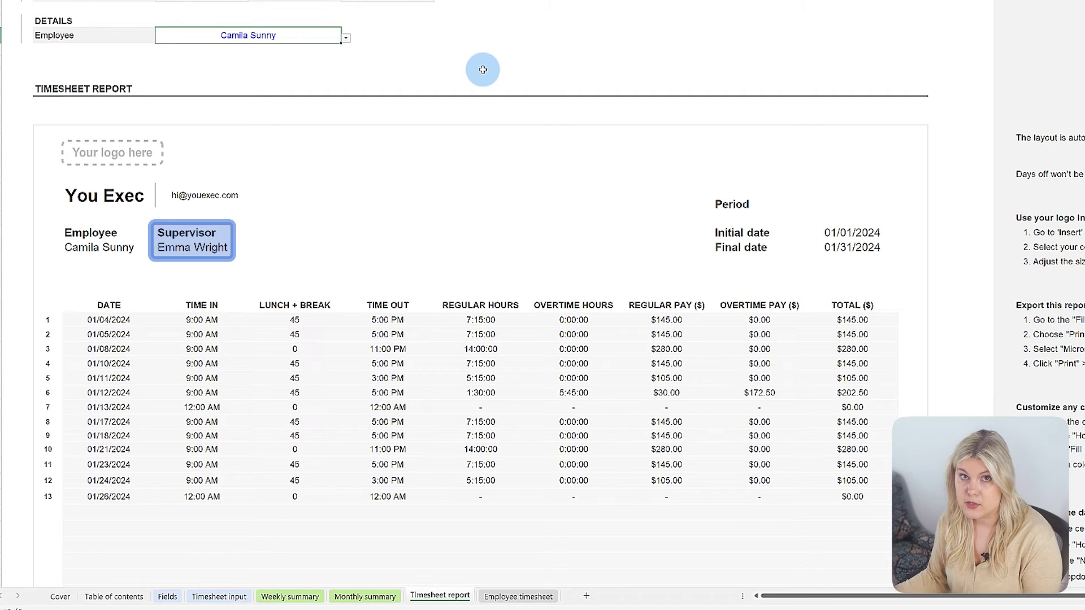
{"action": "scroll", "coordinate": [481, 69], "scroll_direction": "down", "scroll_amount": 10}
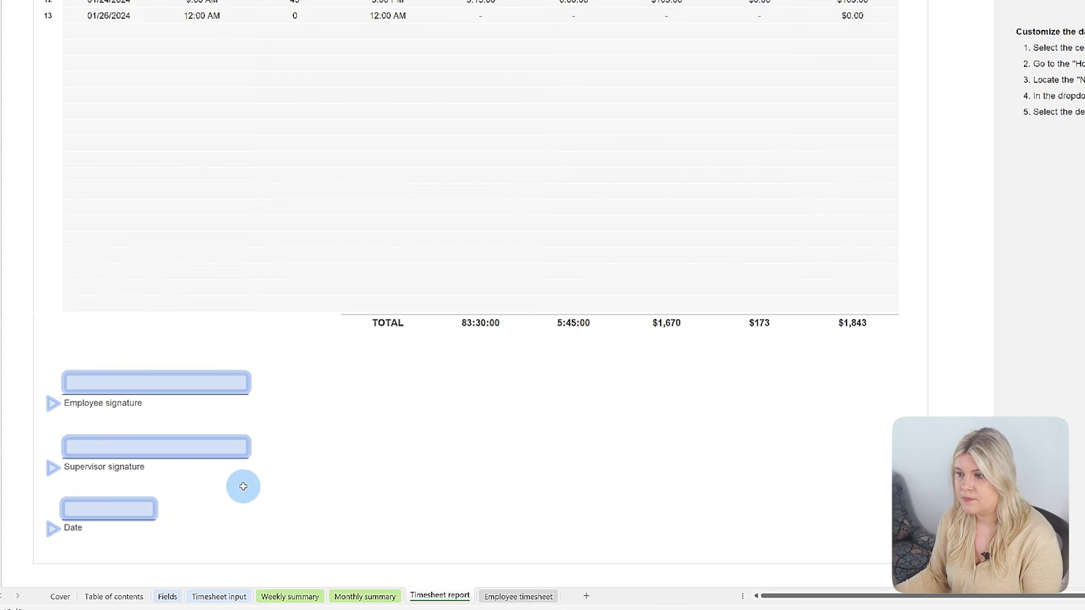
{"action": "scroll", "coordinate": [315, 469], "scroll_direction": "up", "scroll_amount": 10}
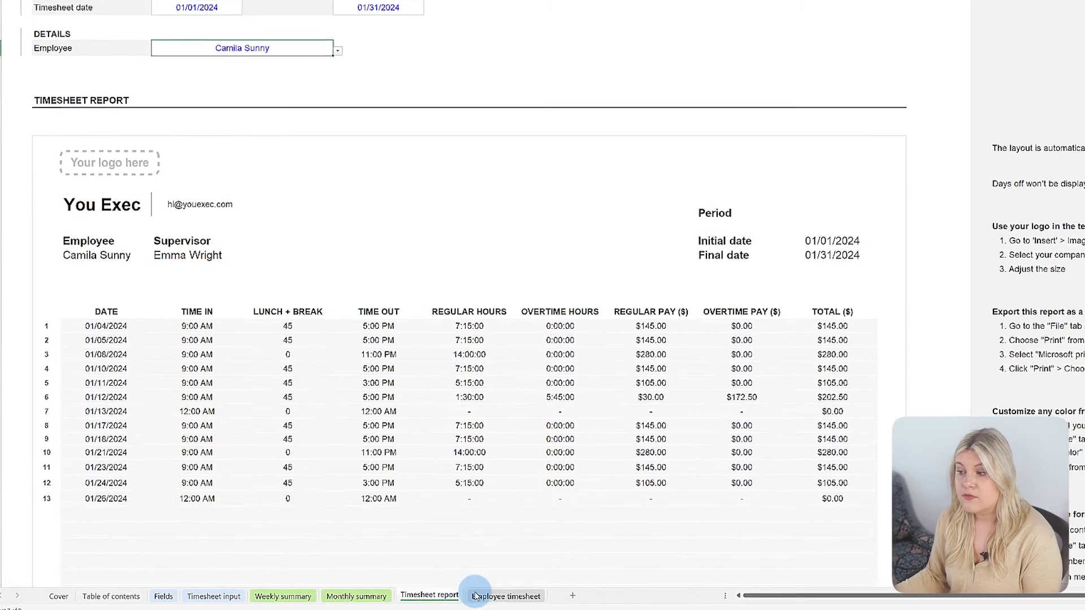
{"action": "left_click", "coordinate": [518, 596]}
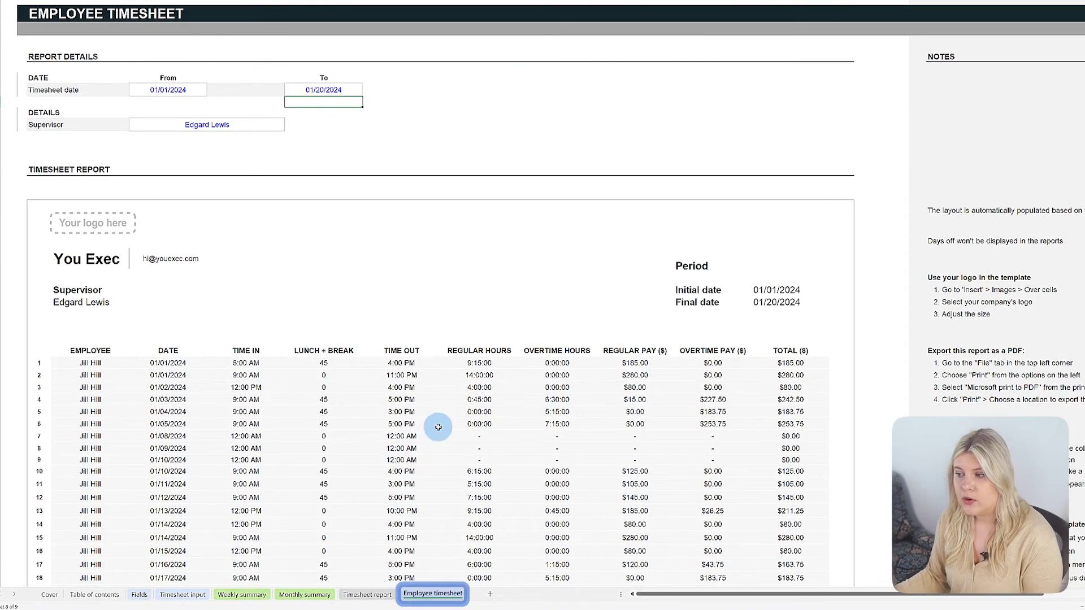
Try a supervisor with no entries, then pick one whose team has entries and review its TOTAL row.
{"action": "left_click", "coordinate": [273, 125]}
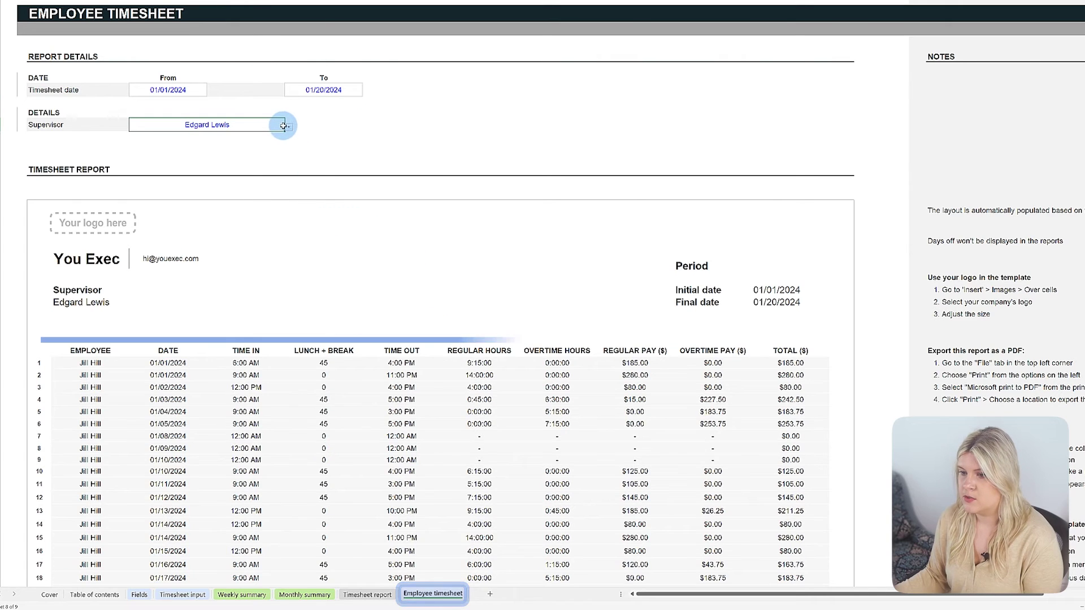
{"action": "left_click", "coordinate": [288, 126]}
{"action": "left_click", "coordinate": [249, 149]}
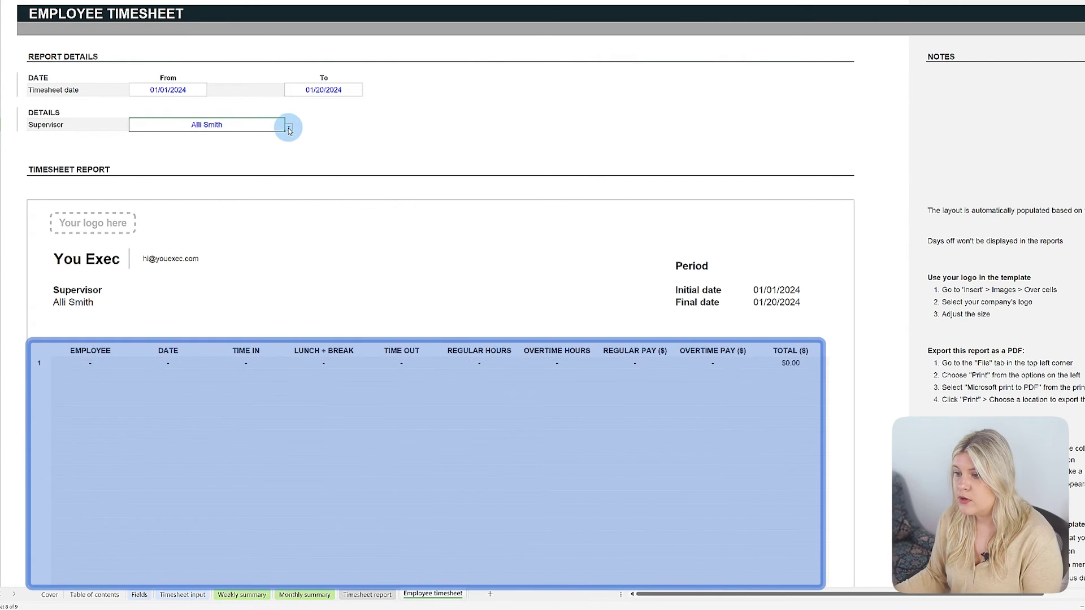
{"action": "left_click", "coordinate": [288, 125]}
{"action": "left_click", "coordinate": [249, 142]}
{"action": "scroll", "coordinate": [358, 177], "scroll_direction": "down", "scroll_amount": 5}
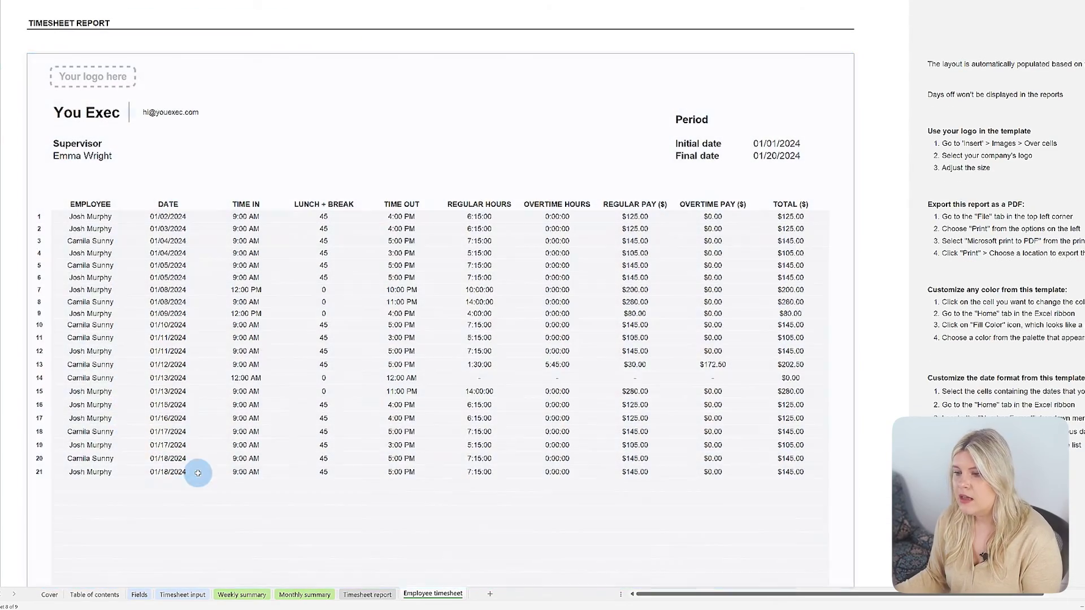
{"action": "scroll", "coordinate": [213, 528], "scroll_direction": "down", "scroll_amount": 5}
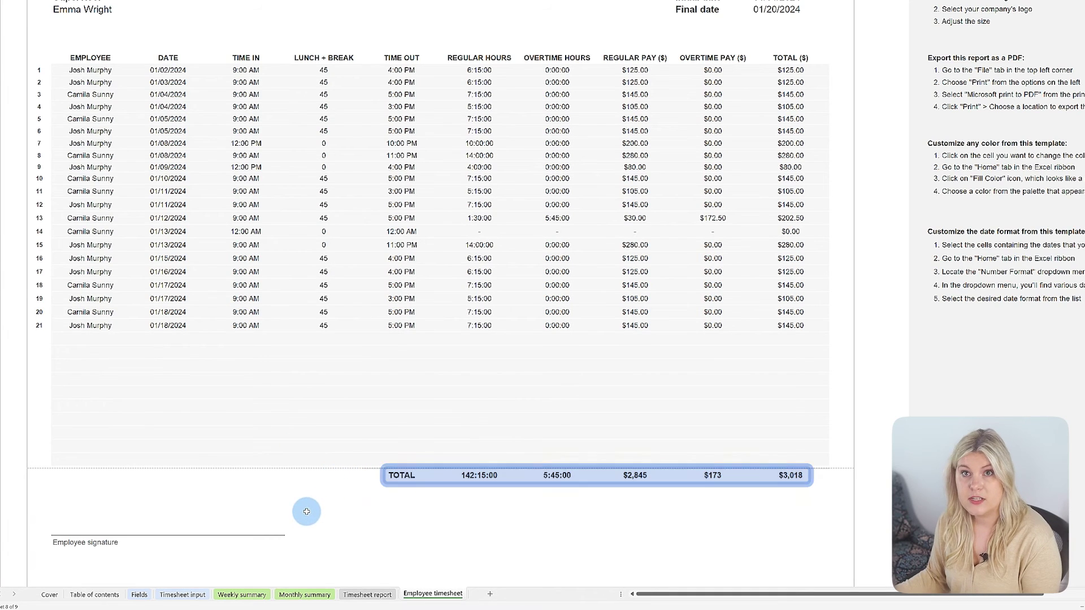
{"action": "scroll", "coordinate": [306, 517], "scroll_direction": "up", "scroll_amount": 6}
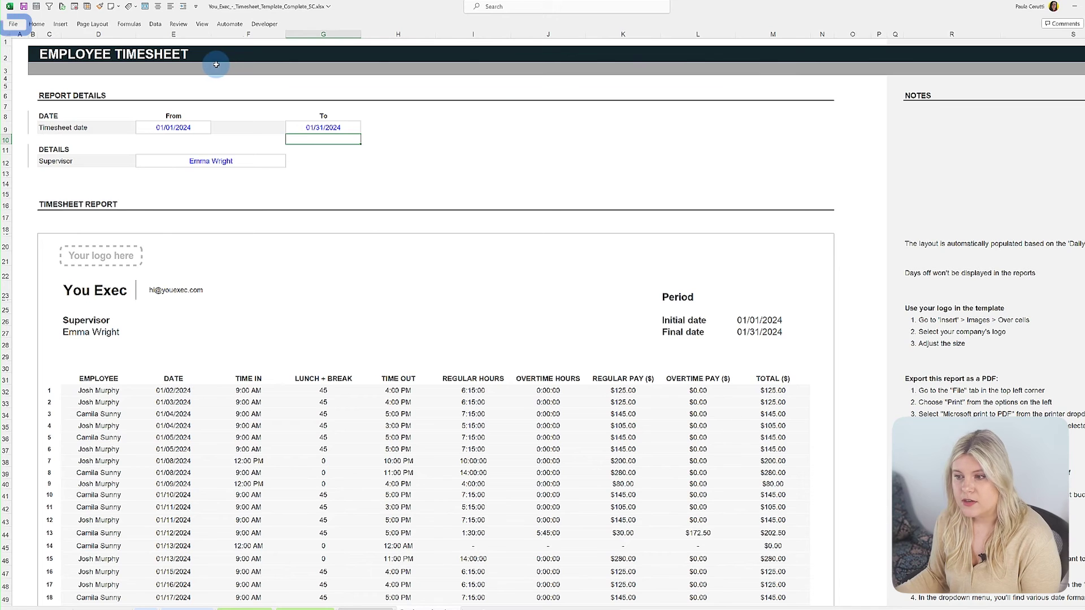
Print the Employee timesheet with Microsoft Print to PDF and save the PDF file.
{"action": "left_click", "coordinate": [13, 25]}
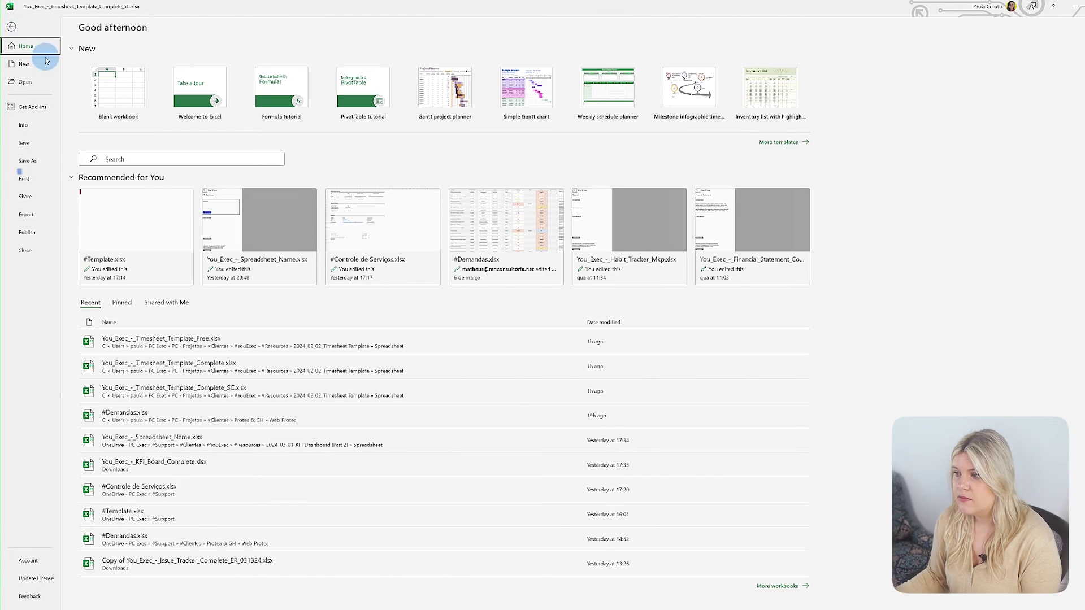
{"action": "left_click", "coordinate": [41, 186]}
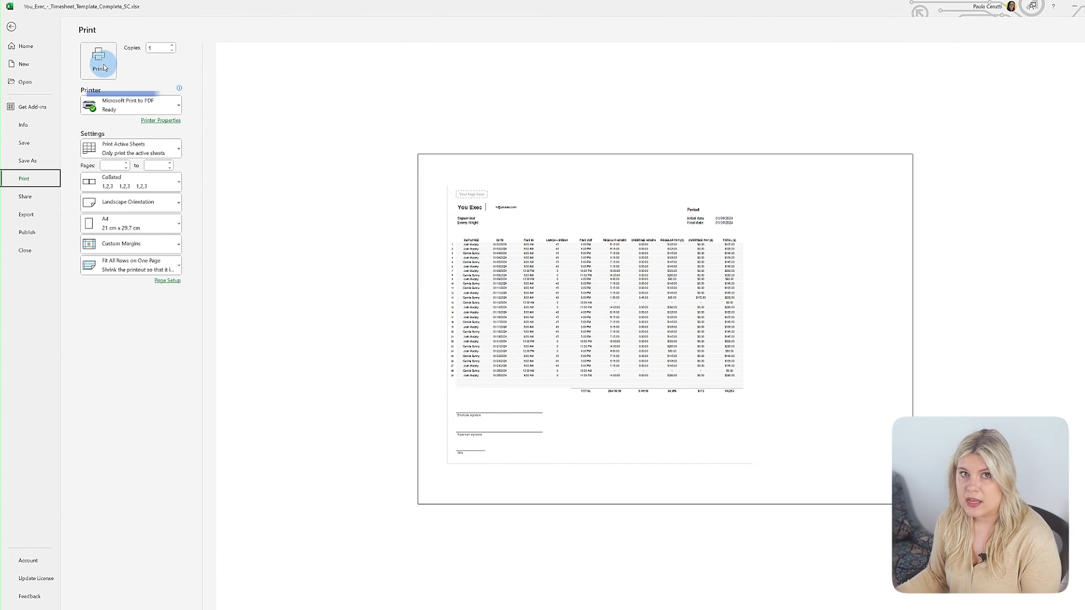
{"action": "left_click", "coordinate": [124, 100]}
{"action": "left_click", "coordinate": [127, 148]}
{"action": "left_click", "coordinate": [110, 71]}
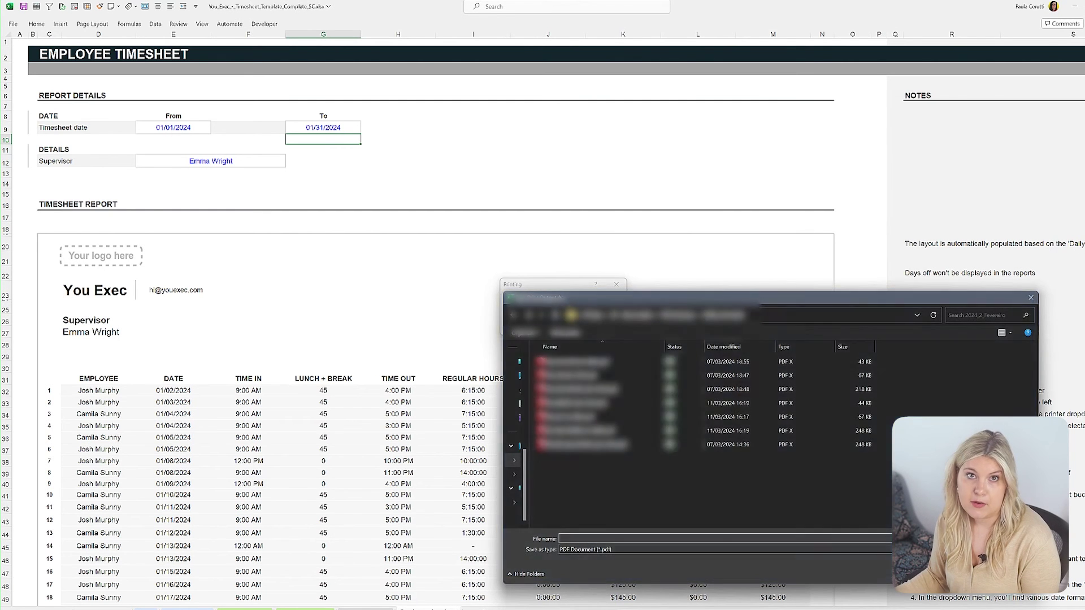
{"action": "key", "text": "Return"}
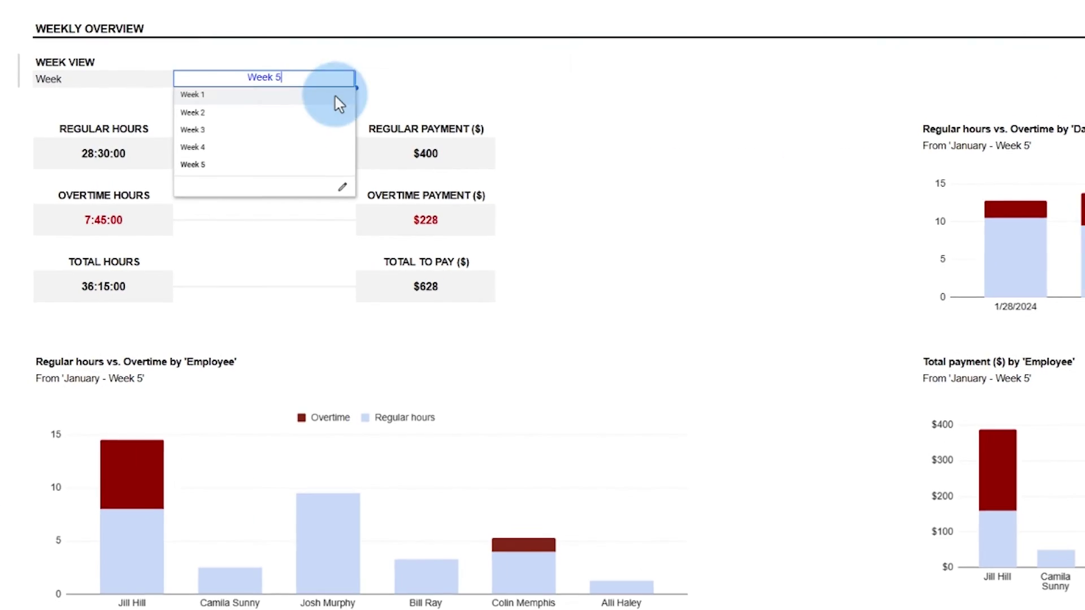
Switch the weekly overview to Week 2, then back to Week 1.
{"action": "left_click", "coordinate": [342, 114]}
{"action": "left_click", "coordinate": [352, 85]}
{"action": "left_click", "coordinate": [338, 100]}
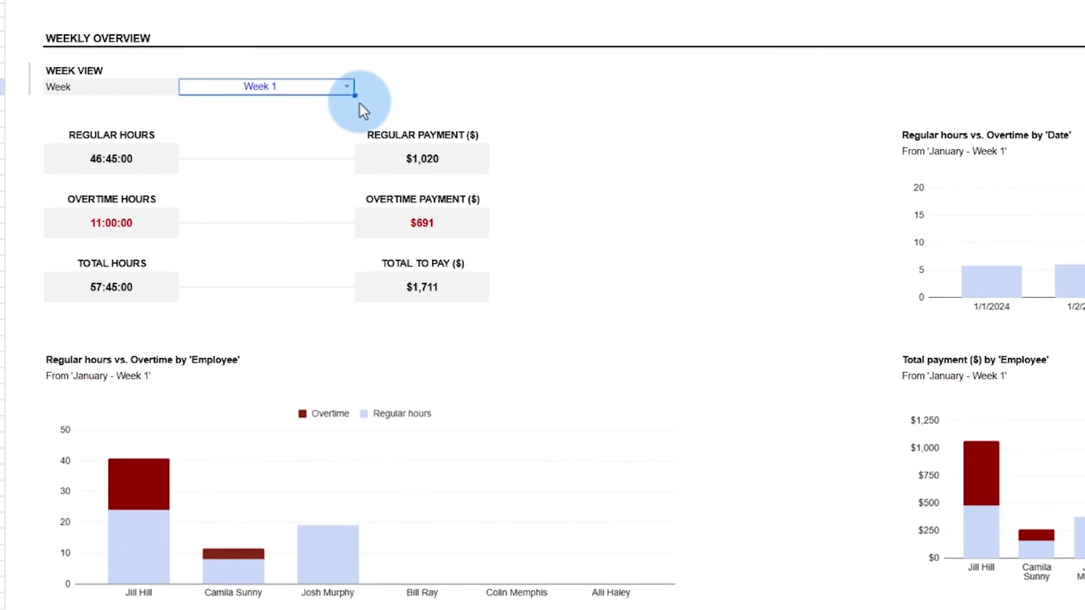
{"action": "left_click", "coordinate": [353, 89]}
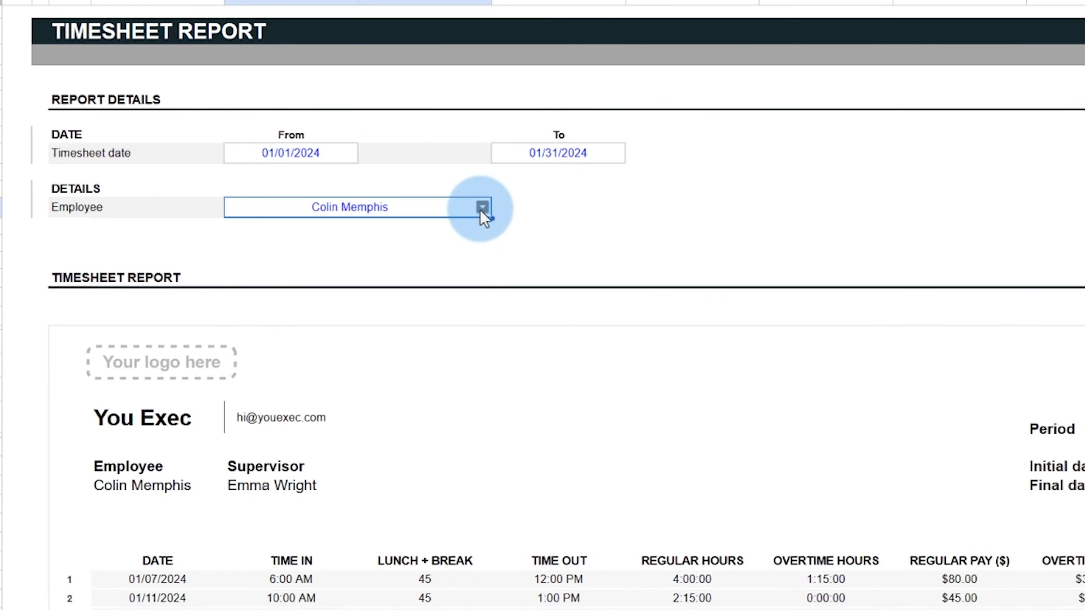
Show three other employees in turn on the Timesheet report.
{"action": "left_click", "coordinate": [479, 208]}
{"action": "left_click", "coordinate": [473, 231]}
{"action": "left_click", "coordinate": [476, 207]}
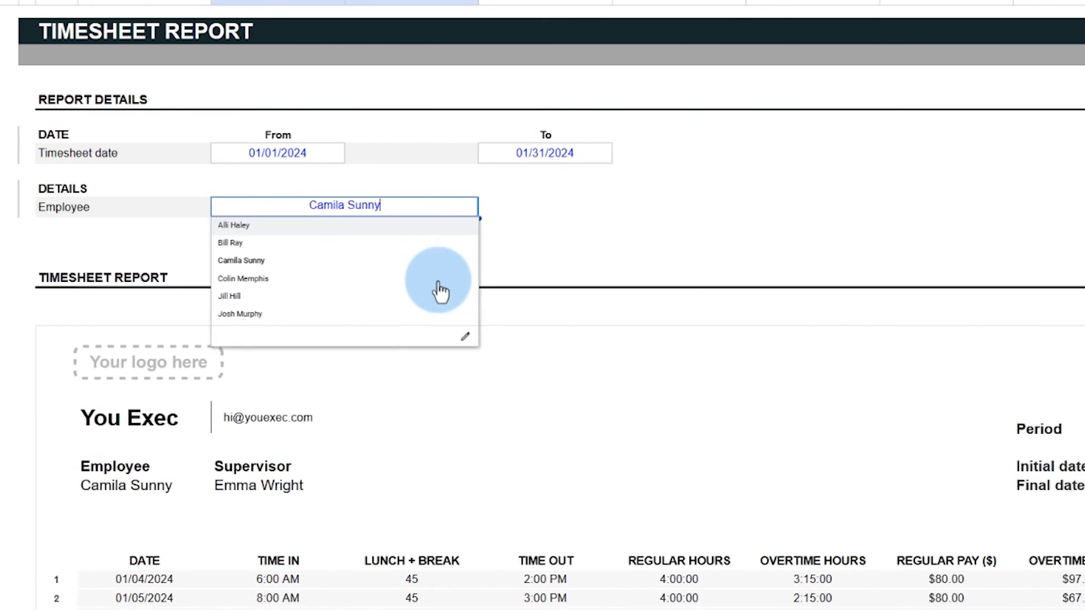
{"action": "left_click", "coordinate": [443, 294]}
{"action": "left_click", "coordinate": [475, 207]}
{"action": "left_click", "coordinate": [369, 319]}
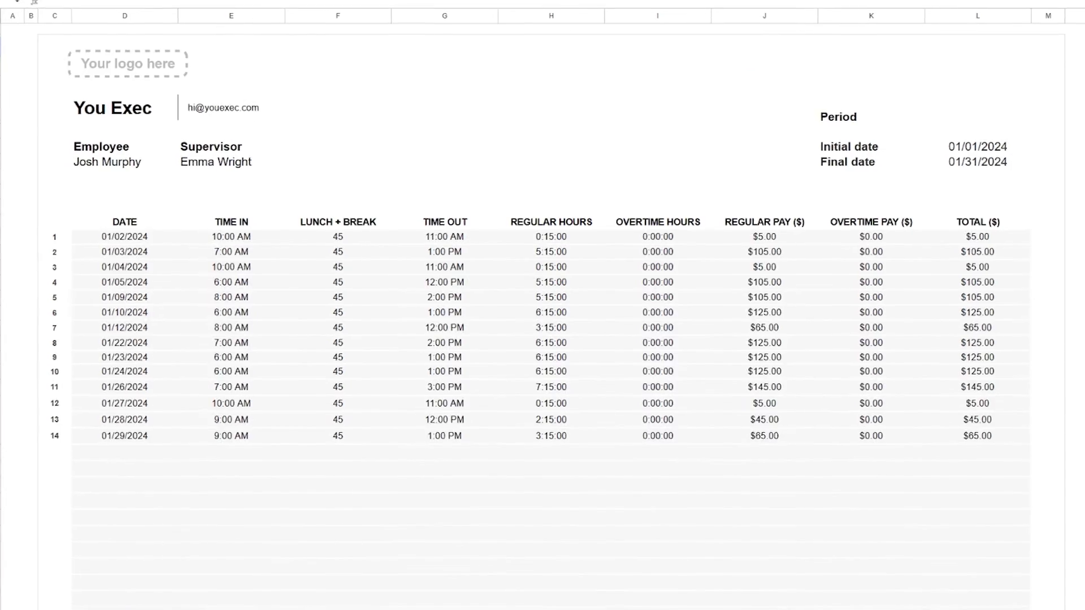